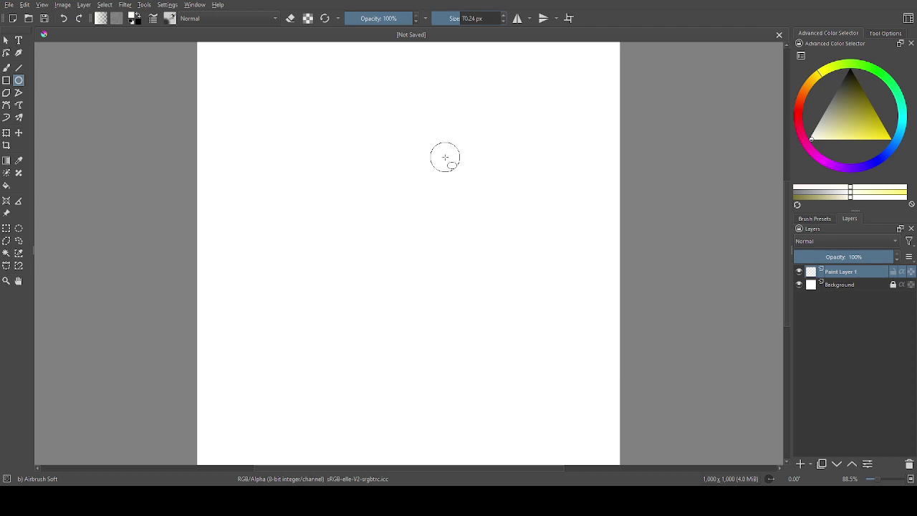
click(474, 19)
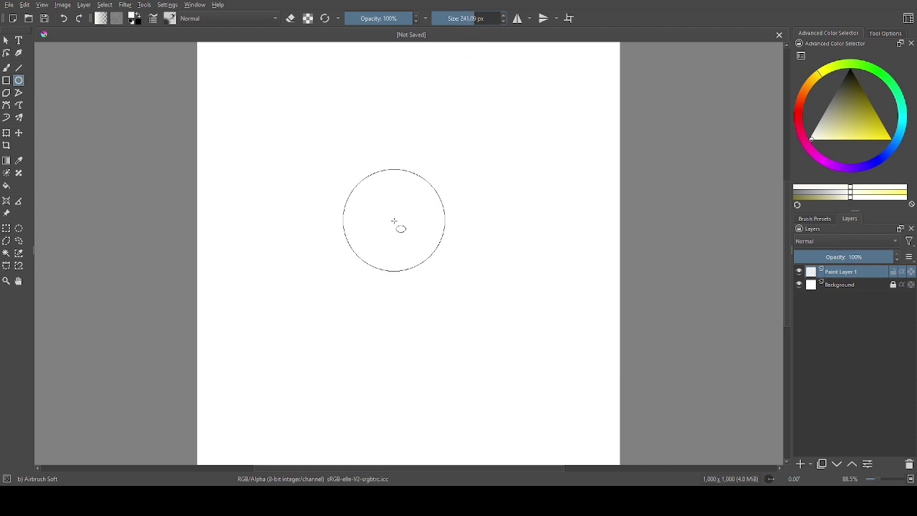
mouse_move(437, 184)
mouse_down()
mouse_move(477, 210)
mouse_move(520, 272)
mouse_move(523, 297)
mouse_up()
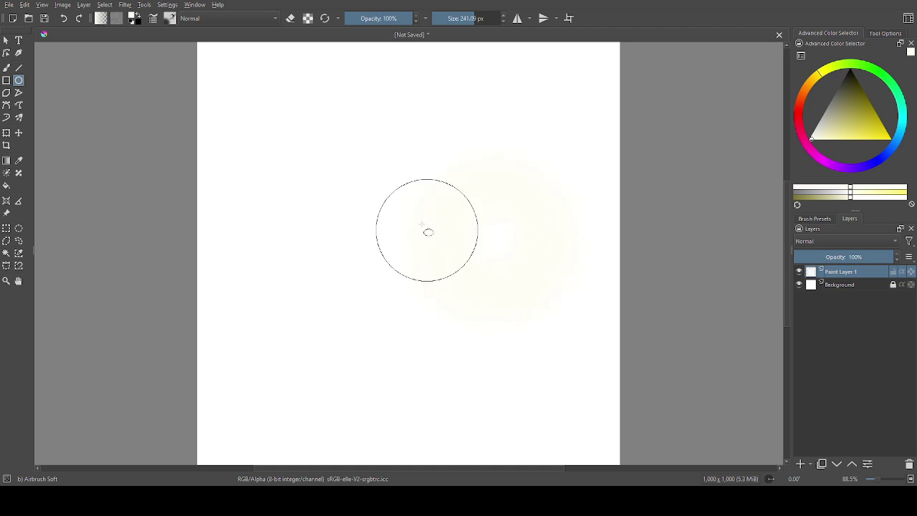
drag(424, 229, 495, 286)
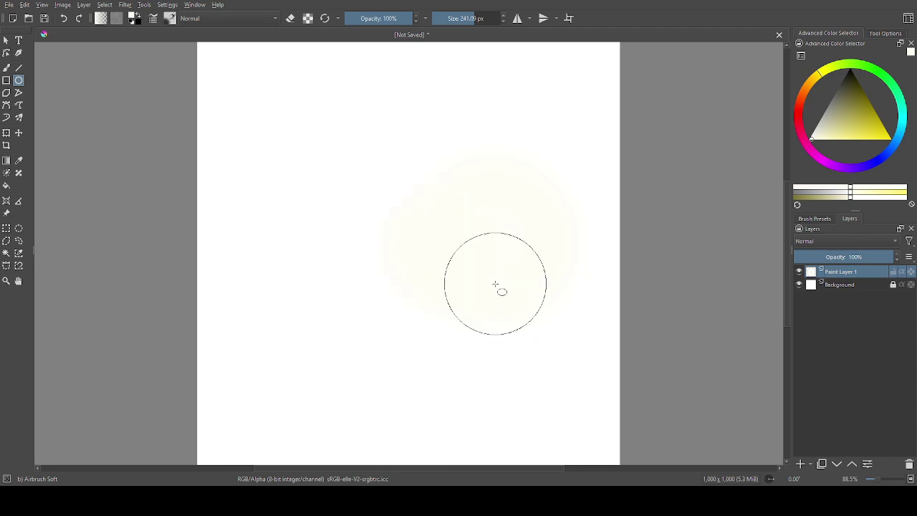
drag(394, 180, 496, 291)
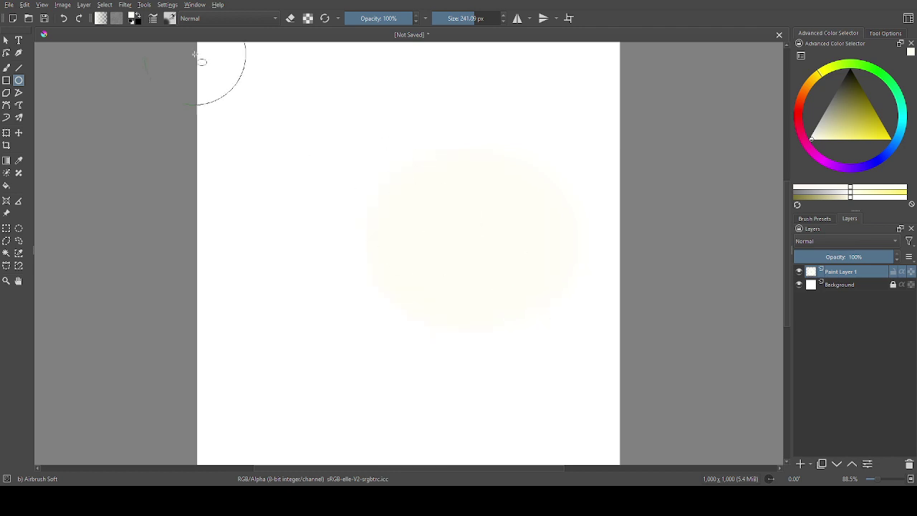
click(7, 66)
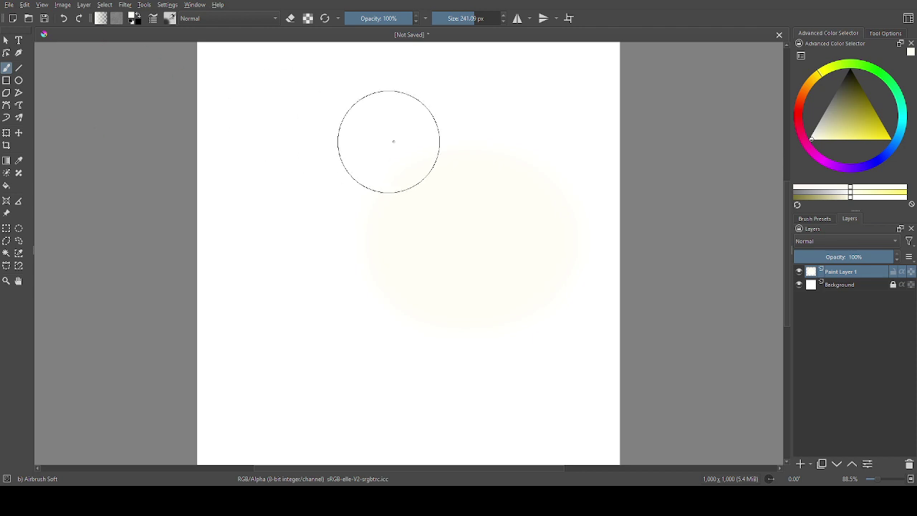
mouse_move(437, 200)
mouse_down()
mouse_move(411, 213)
mouse_move(512, 343)
mouse_move(426, 168)
mouse_move(654, 311)
mouse_up()
key(ctrl+z)
key(ctrl+z)
key(ctrl+z)
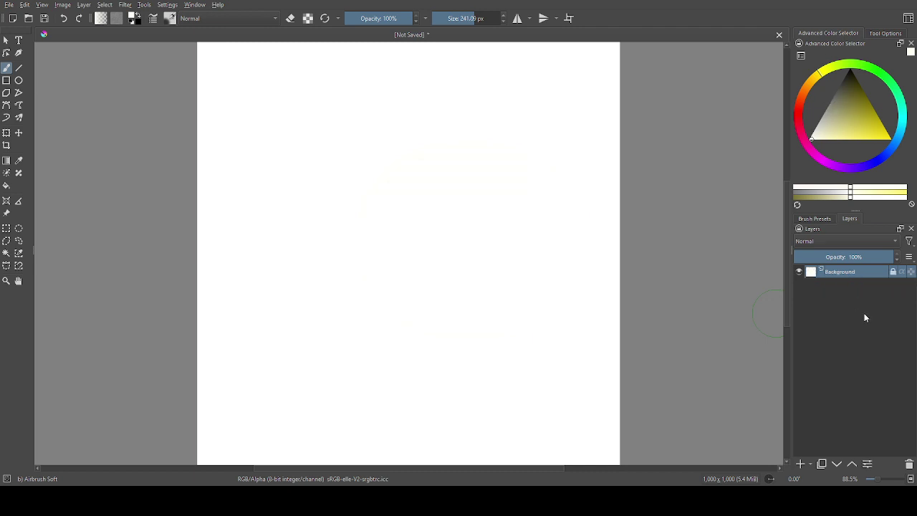
Unlock the Background layer and clear its contents to transparency.
click(893, 269)
key(Delete)
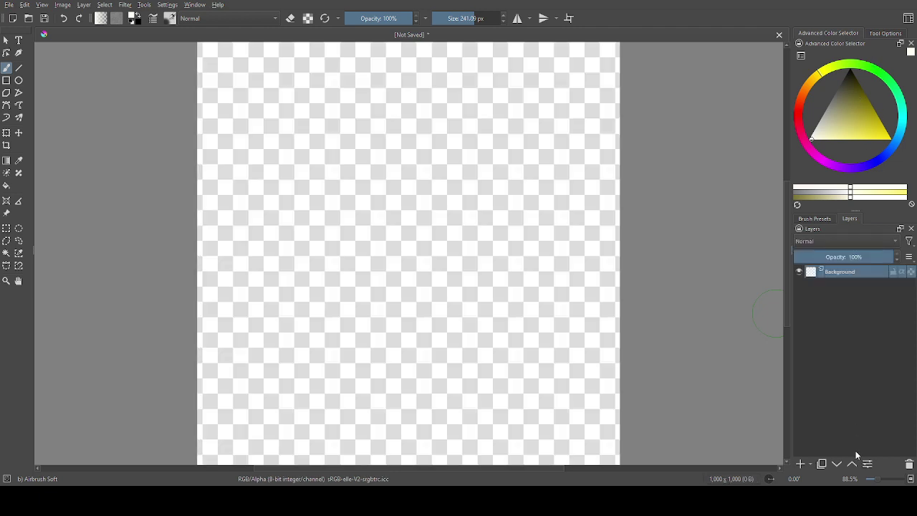
Add a new paint layer above the cleared Background layer and delete the Background layer.
click(796, 464)
click(864, 284)
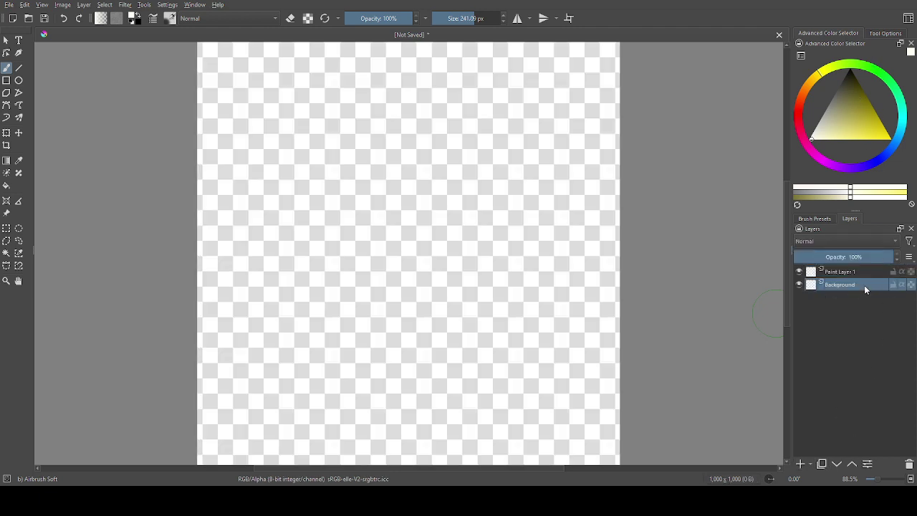
key(shift+Delete)
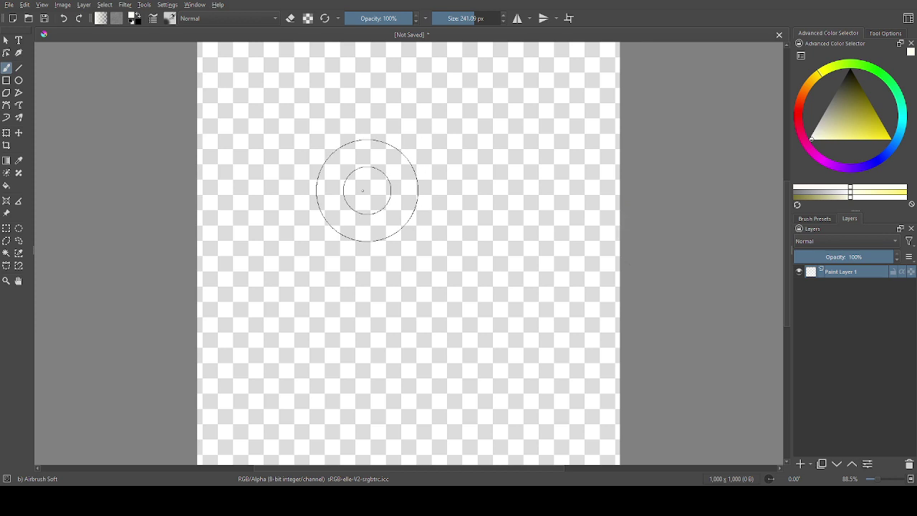
click(19, 81)
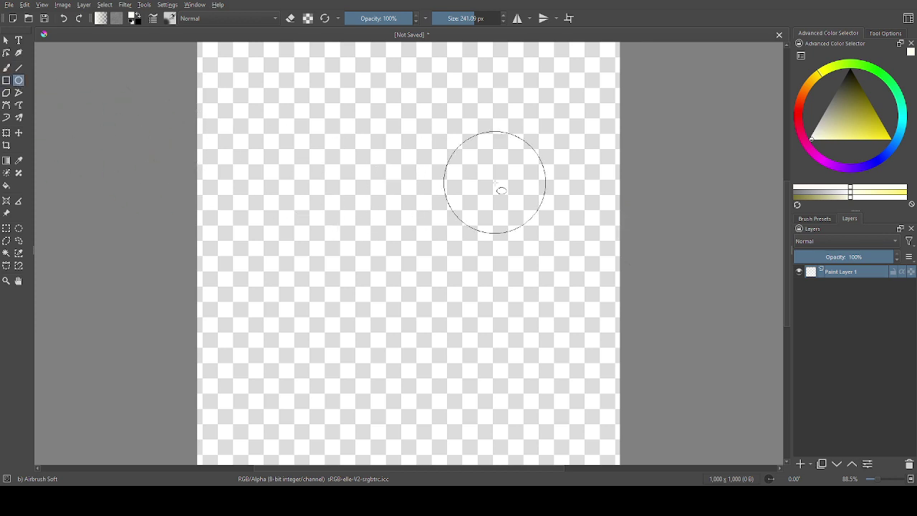
drag(370, 162, 538, 333)
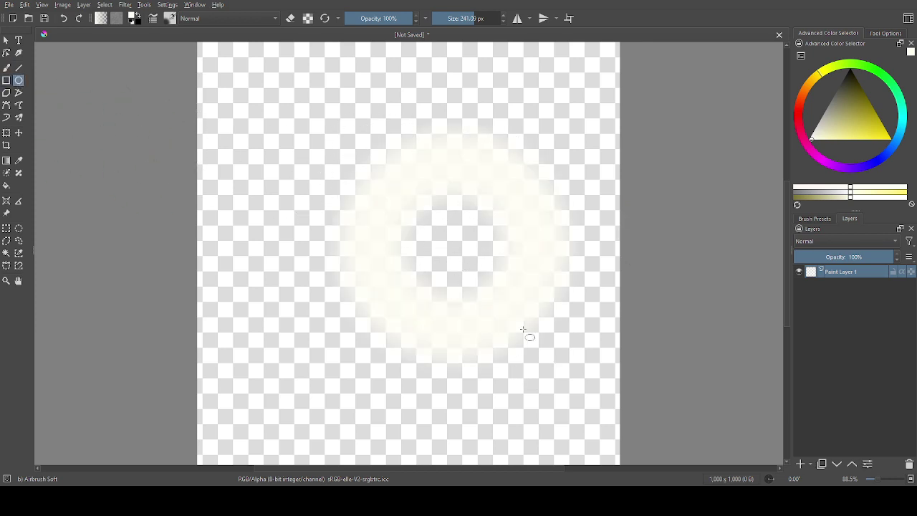
key(ctrl+z)
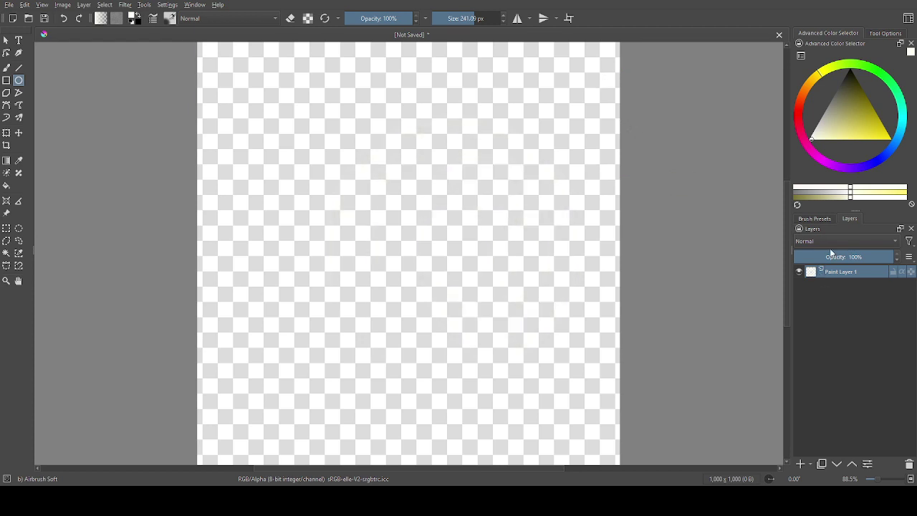
click(810, 219)
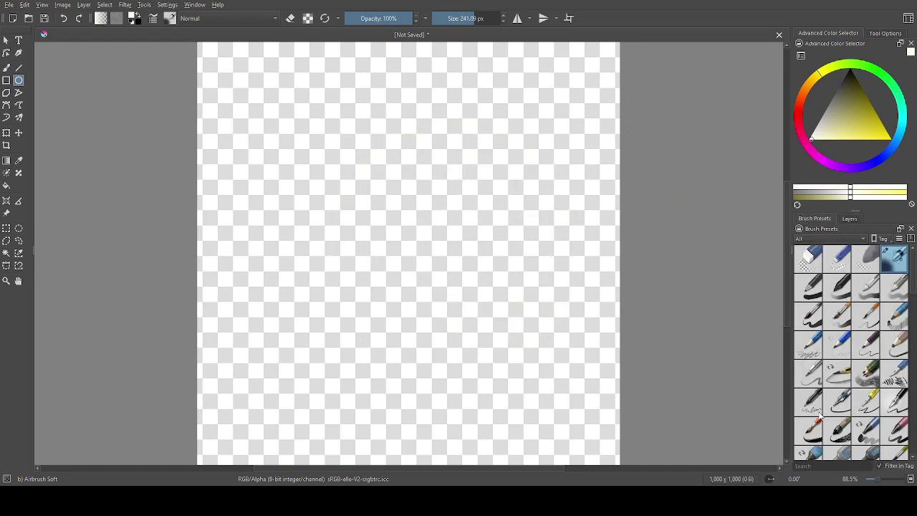
mouse_move(913, 255)
mouse_down()
mouse_move(914, 278)
mouse_move(916, 250)
mouse_up()
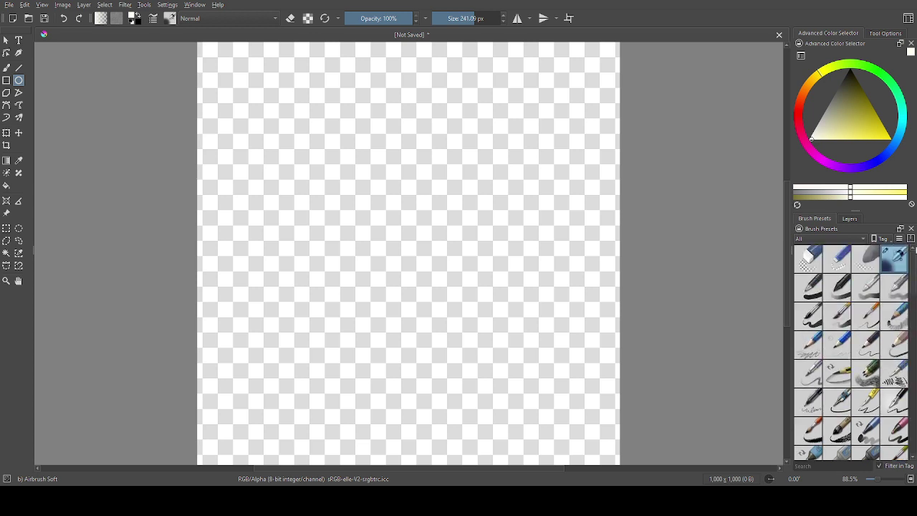
click(808, 286)
drag(329, 121, 510, 294)
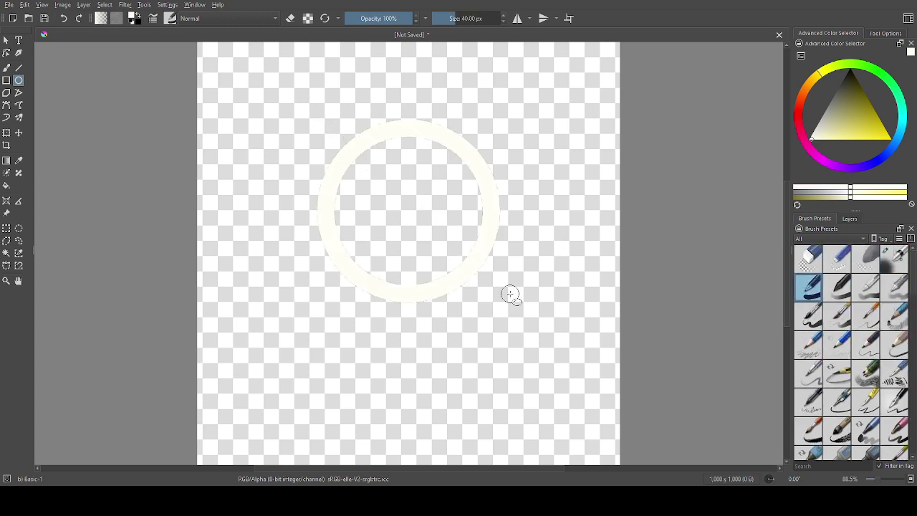
key(ctrl+z)
Reset the foreground colour to black and choose the Ink-1 Precision brush preset.
key(d)
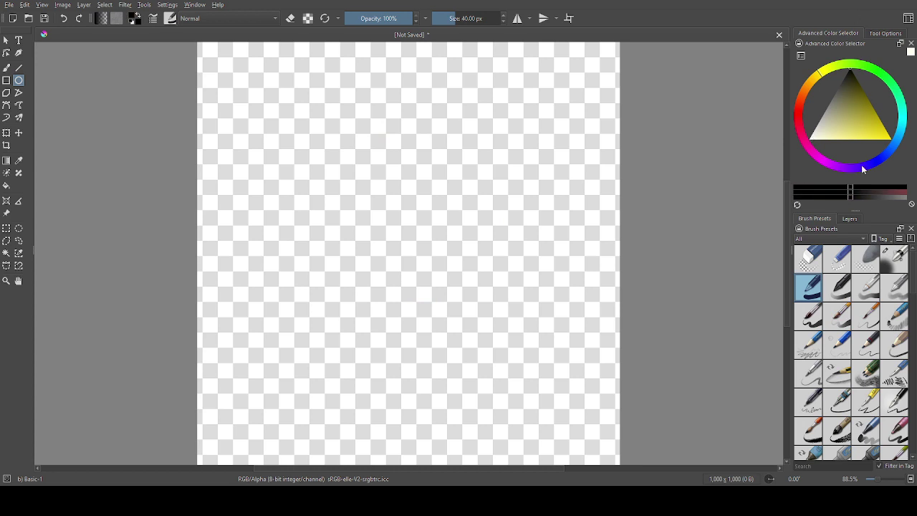
click(808, 403)
drag(415, 137, 566, 288)
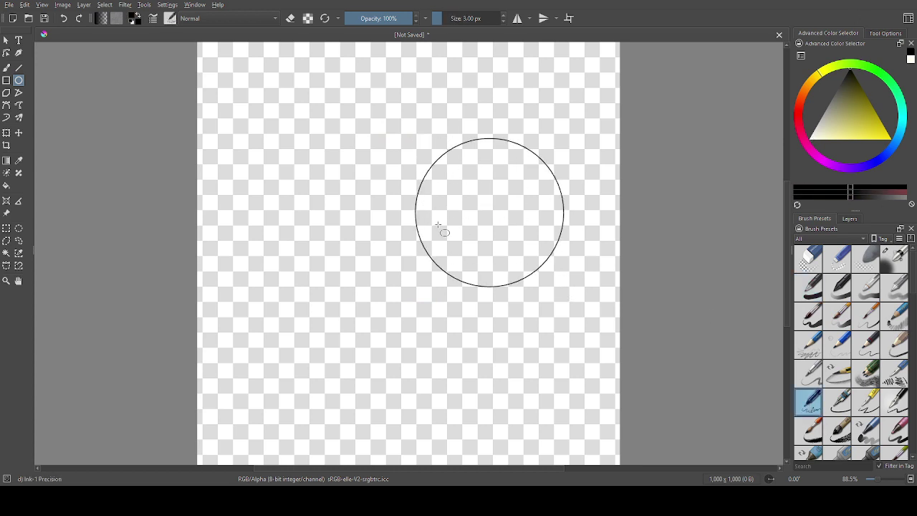
key(ctrl+z)
drag(455, 12, 481, 16)
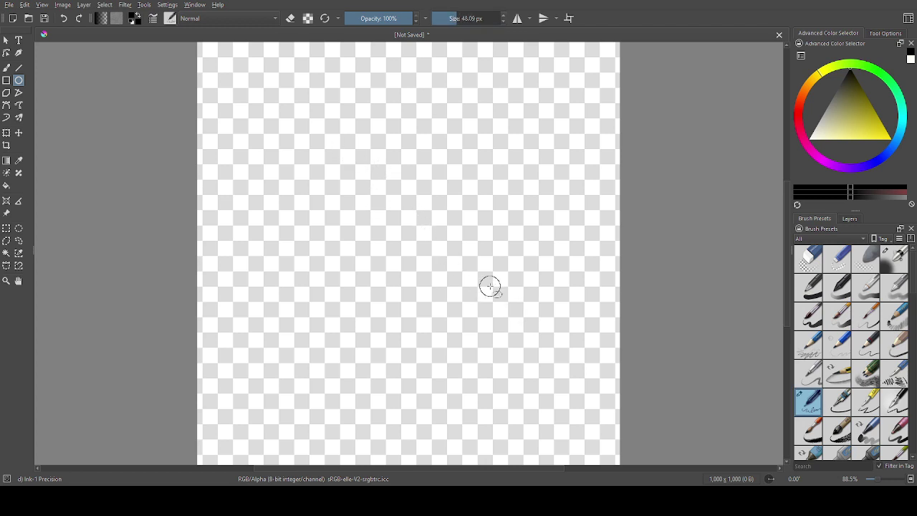
click(850, 218)
mouse_move(376, 139)
mouse_down()
mouse_move(481, 247)
mouse_move(497, 252)
mouse_up()
key(ctrl+z)
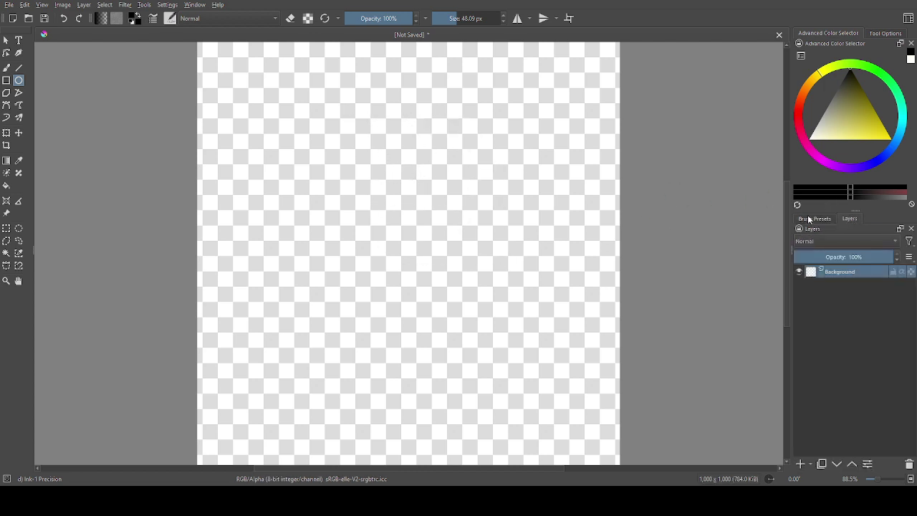
click(816, 218)
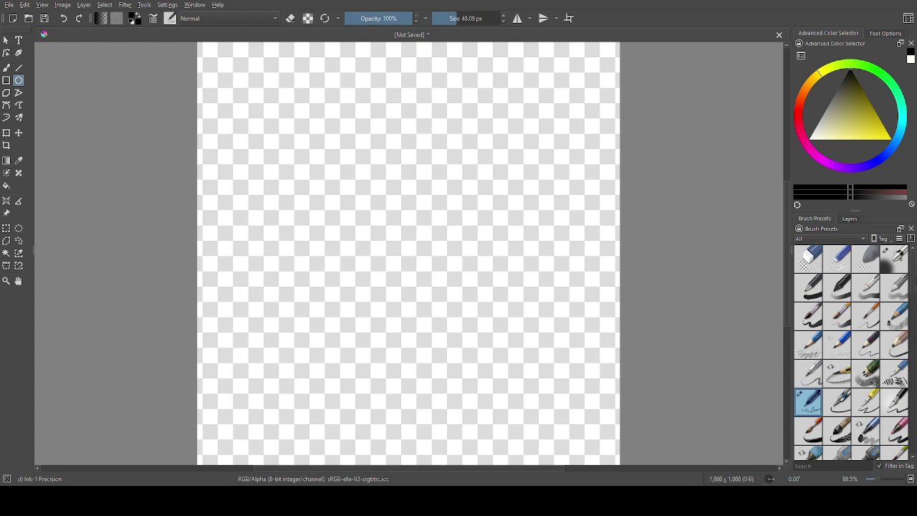
mouse_move(913, 286)
mouse_down()
mouse_move(915, 329)
mouse_move(908, 268)
mouse_up()
drag(351, 190, 444, 284)
key(ctrl+z)
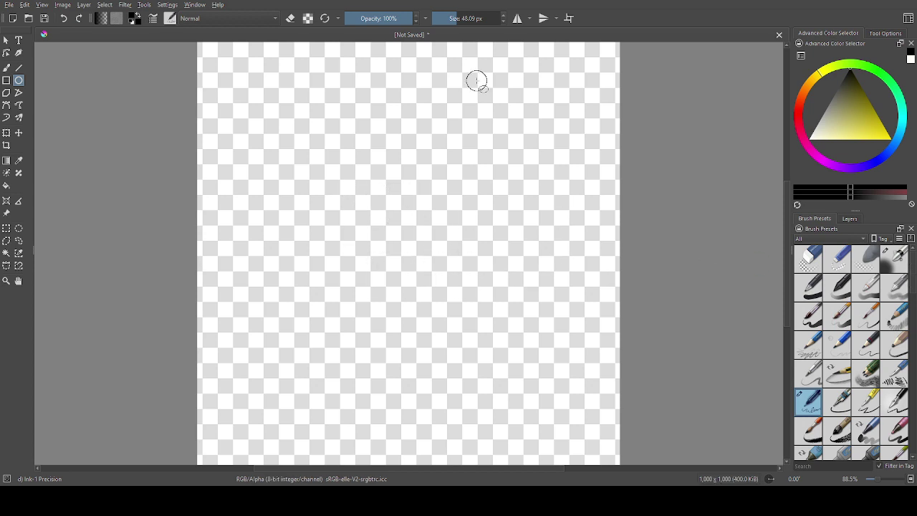
Set the brush size to 8.35 px and place a black circle outline for the head slightly above the canvas centre.
click(443, 18)
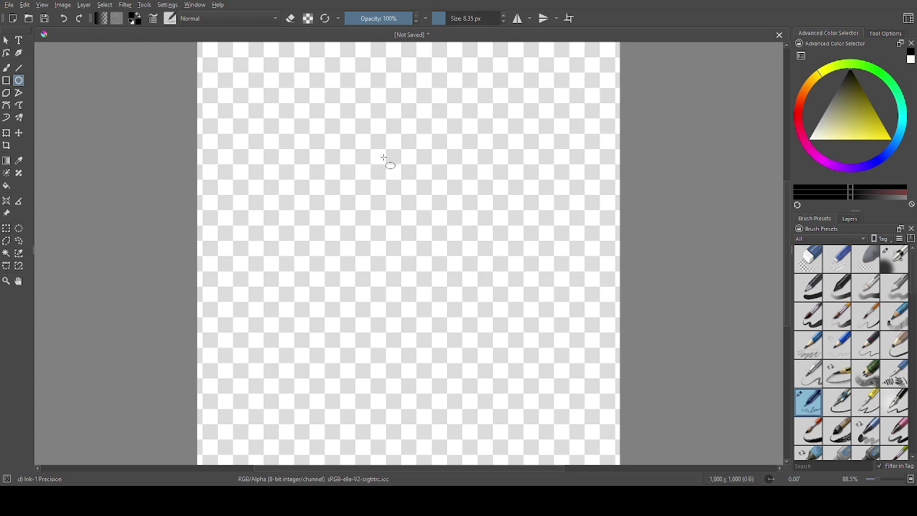
drag(371, 146, 479, 256)
key(ctrl+z)
drag(391, 151, 435, 230)
click(18, 132)
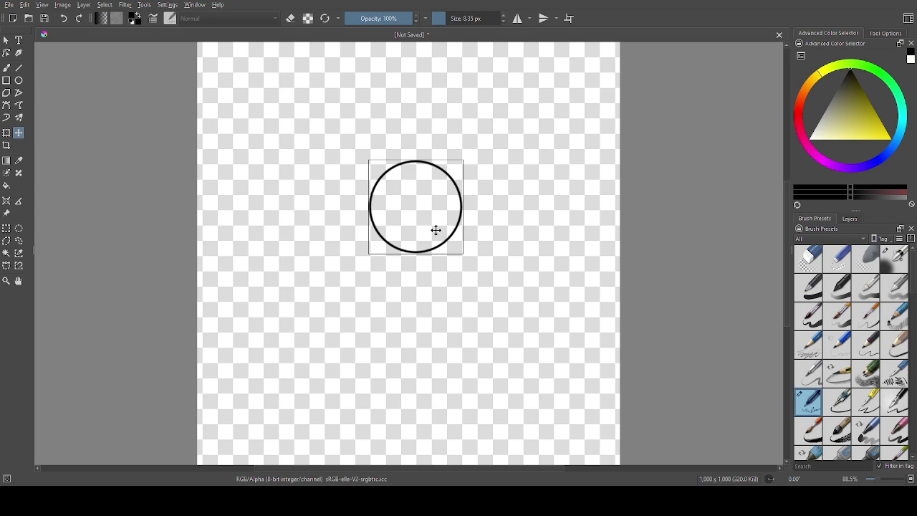
Draw jagged cheek fur outlines on both sides of the head circle with the Freehand Brush.
click(7, 67)
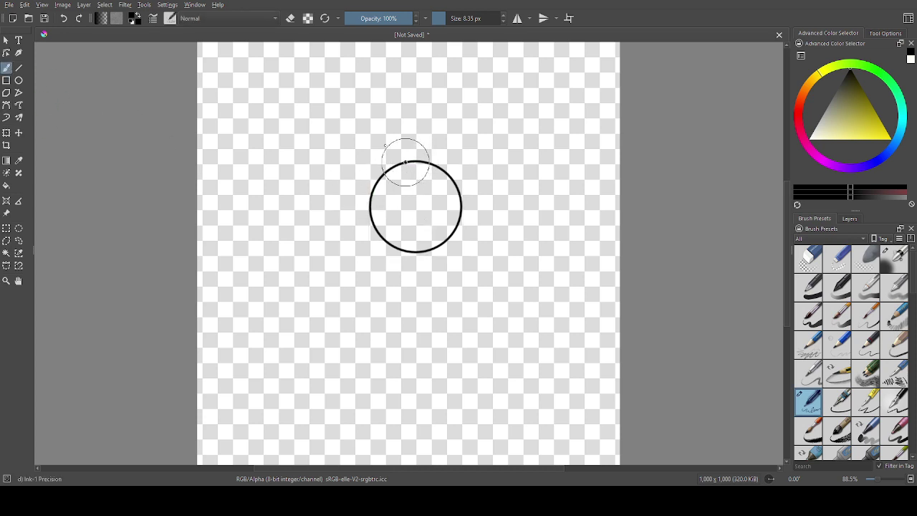
drag(406, 162, 359, 115)
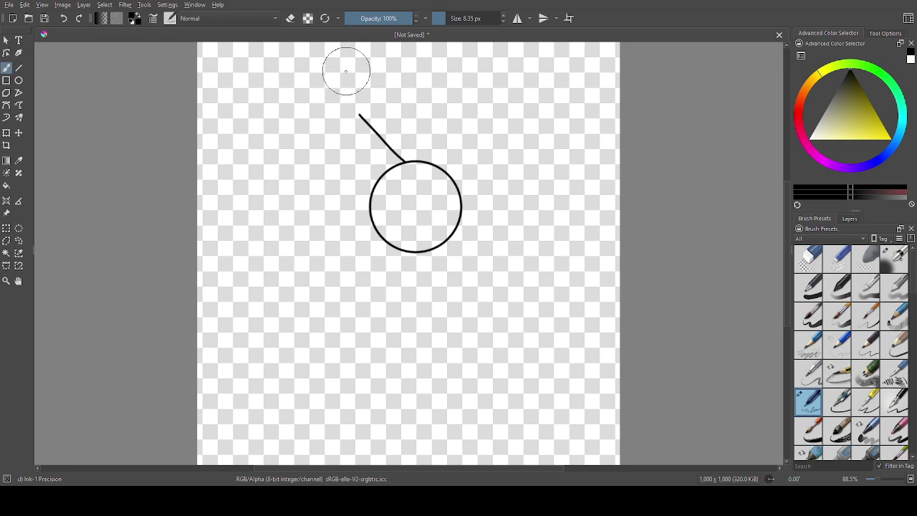
key(ctrl+z)
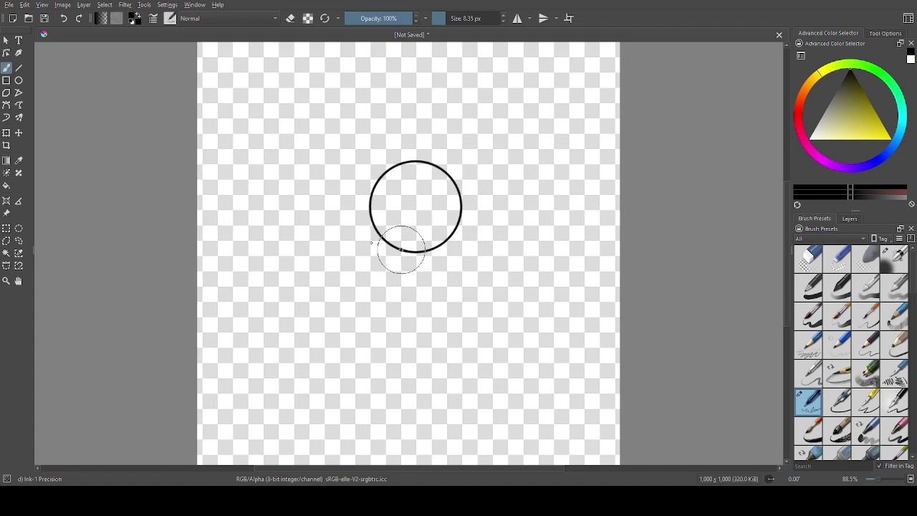
mouse_move(401, 249)
mouse_down()
mouse_move(352, 233)
mouse_move(370, 234)
mouse_move(356, 201)
mouse_move(366, 205)
mouse_move(361, 168)
mouse_move(378, 180)
mouse_up()
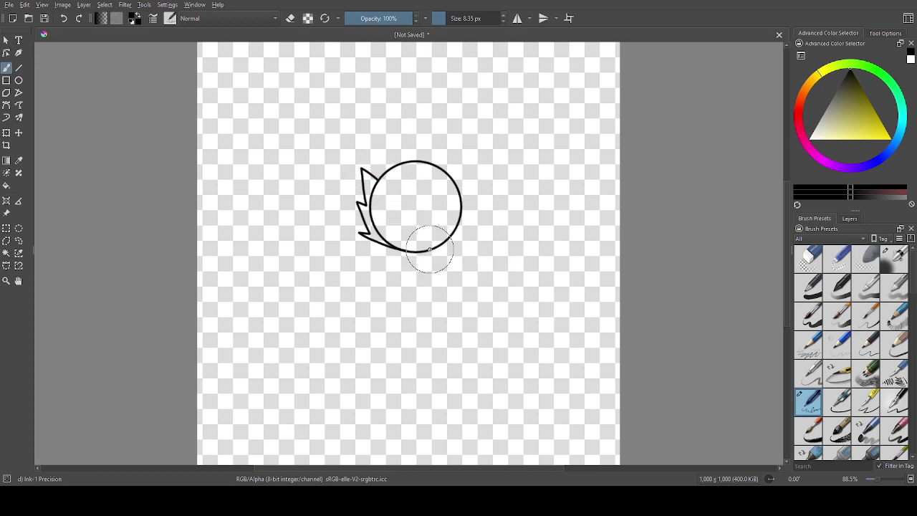
mouse_move(429, 250)
mouse_down()
mouse_move(472, 236)
mouse_move(463, 234)
mouse_move(480, 203)
mouse_move(472, 204)
mouse_move(465, 162)
mouse_move(453, 174)
mouse_move(407, 145)
mouse_move(383, 124)
mouse_move(365, 83)
mouse_move(347, 105)
mouse_move(338, 151)
mouse_move(336, 189)
mouse_move(361, 236)
mouse_up()
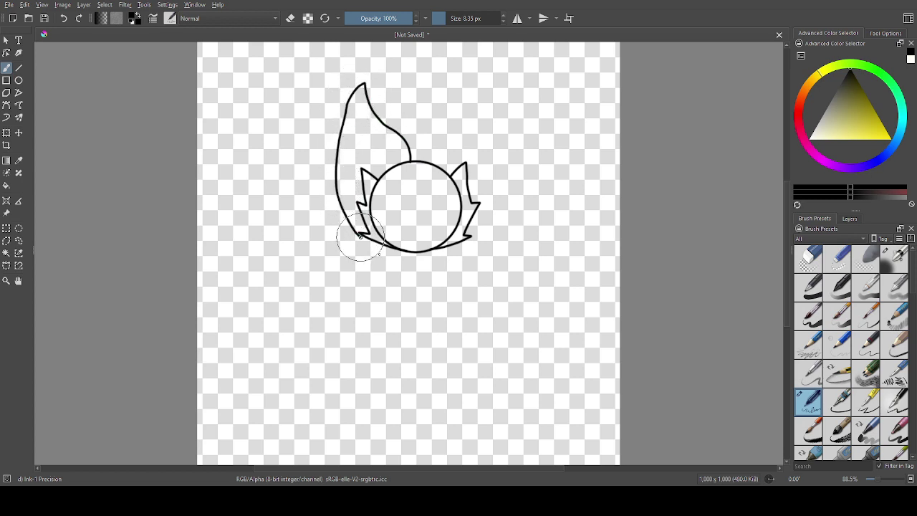
Draw two tall, curved, pointed ears running from the top of the head circle down to the cheek fur.
key(ctrl+z)
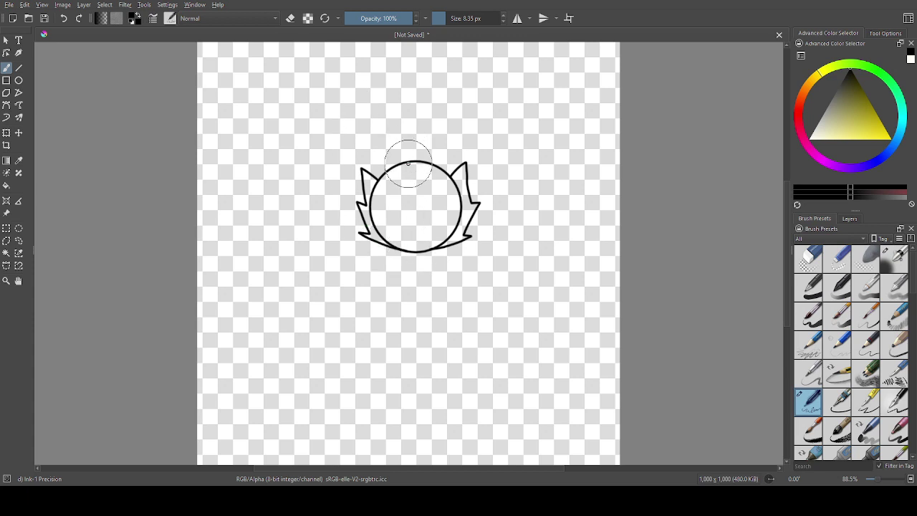
mouse_move(407, 162)
mouse_down()
mouse_move(364, 96)
mouse_move(349, 147)
mouse_move(356, 202)
mouse_up()
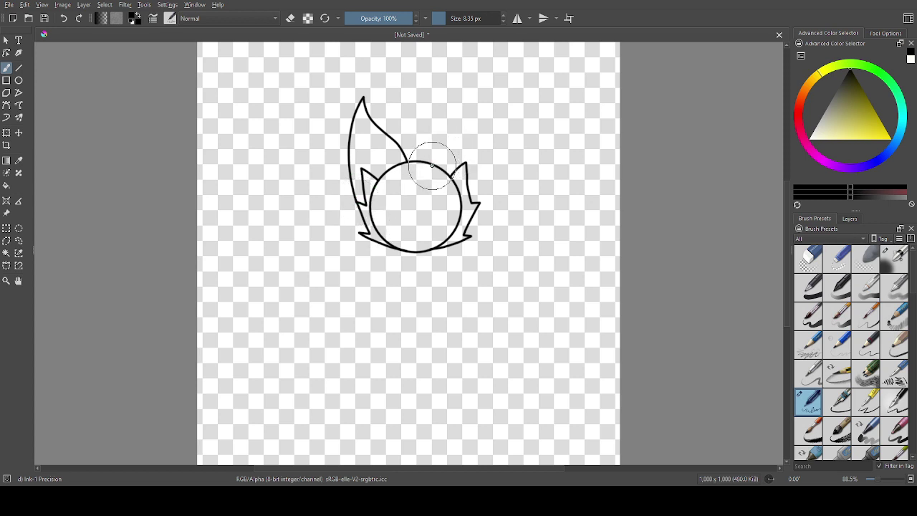
mouse_move(433, 163)
mouse_down()
mouse_move(471, 129)
mouse_move(480, 105)
mouse_move(492, 144)
mouse_move(474, 214)
mouse_up()
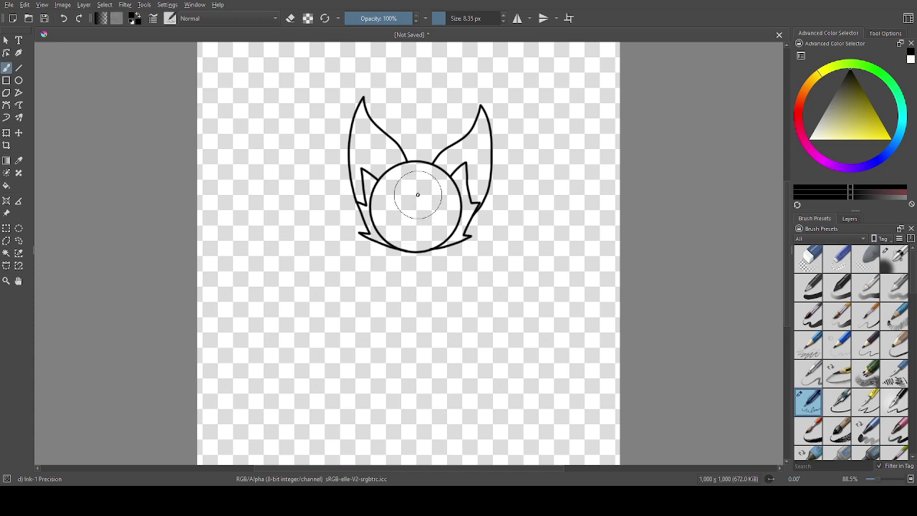
Draw a small nose and a wide, open grinning mouth inside the head circle.
mouse_move(419, 194)
mouse_down()
mouse_move(440, 201)
mouse_move(424, 210)
mouse_move(407, 200)
mouse_move(430, 195)
mouse_up()
key(ctrl+z)
key(ctrl+z)
key(ctrl+z)
mouse_move(412, 229)
mouse_down()
mouse_move(383, 222)
mouse_move(373, 205)
mouse_up()
key(ctrl+z)
mouse_move(427, 209)
mouse_down()
mouse_move(412, 222)
mouse_move(393, 218)
mouse_move(379, 193)
mouse_up()
drag(424, 215, 447, 228)
mouse_move(379, 196)
mouse_down()
mouse_move(398, 243)
mouse_move(422, 254)
mouse_move(443, 238)
mouse_up()
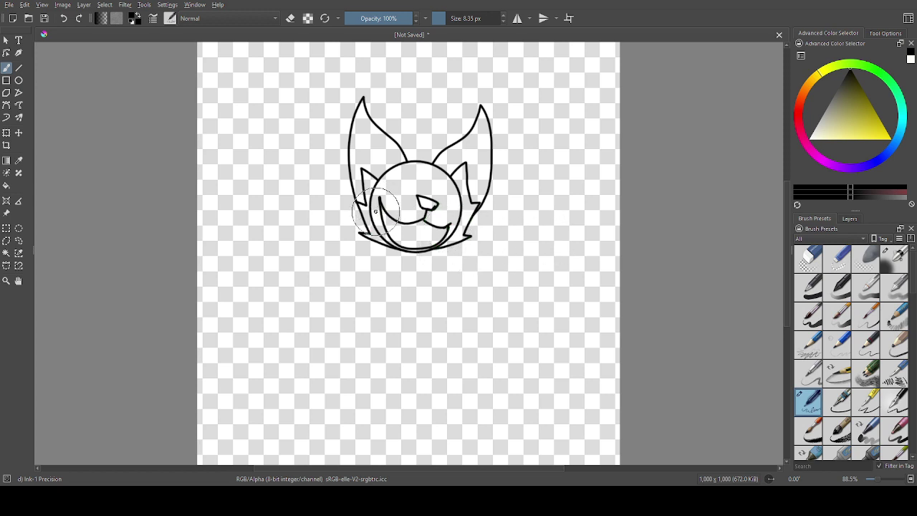
Fill the open mouth with a row of sharp zigzag teeth using the Line tool.
click(18, 67)
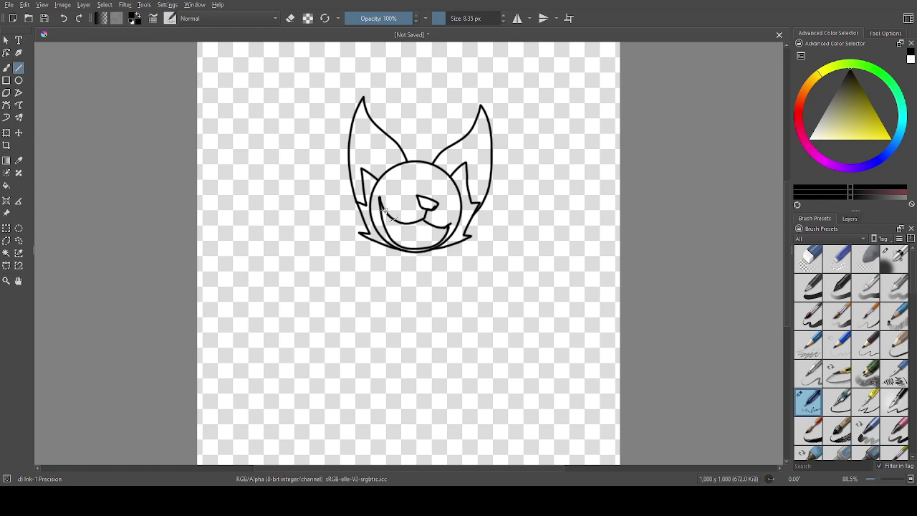
drag(383, 206, 388, 233)
mouse_move(391, 241)
mouse_down()
mouse_move(406, 222)
mouse_move(400, 245)
mouse_move(407, 222)
mouse_move(415, 249)
mouse_move(423, 219)
mouse_up()
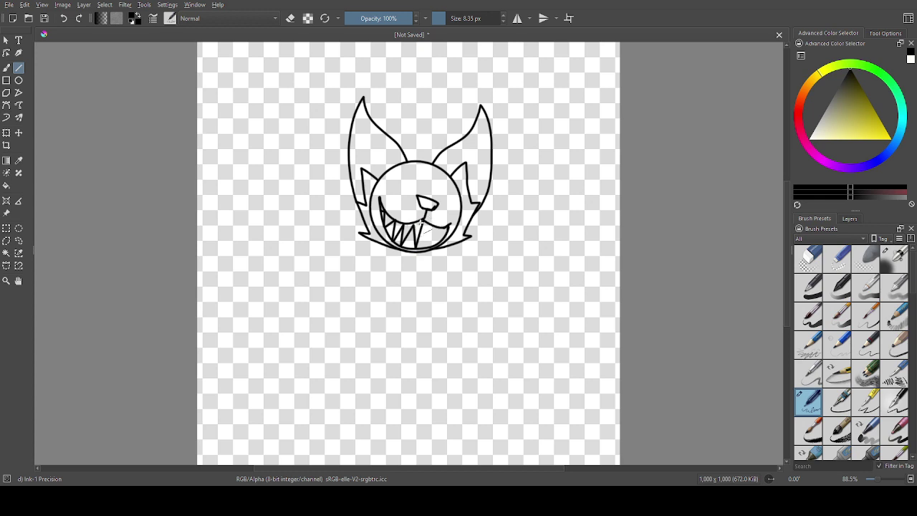
drag(414, 227, 416, 219)
mouse_move(429, 253)
mouse_down()
mouse_move(432, 226)
mouse_move(434, 247)
mouse_move(445, 228)
mouse_up()
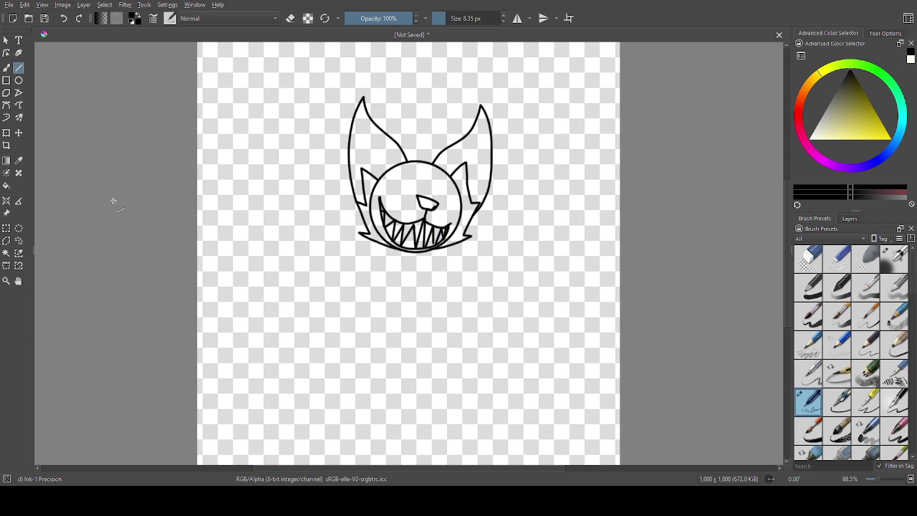
Draw the two wavy outer lines of the body and front legs down from the head with the Freehand Brush.
click(7, 68)
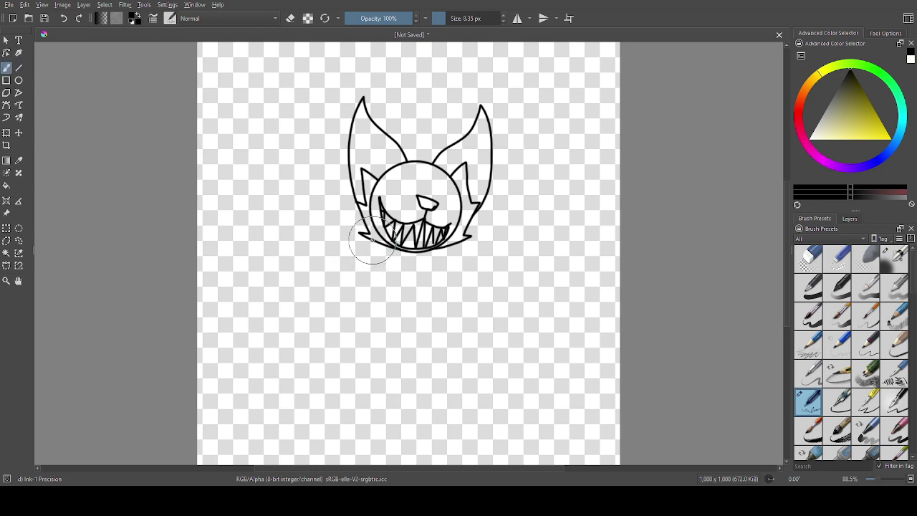
mouse_move(371, 244)
mouse_down()
mouse_move(337, 300)
mouse_move(314, 434)
mouse_up()
key(ctrl+z)
mouse_move(369, 242)
mouse_down()
mouse_move(353, 280)
mouse_move(354, 448)
mouse_up()
key(ctrl+z)
mouse_move(370, 241)
mouse_down()
mouse_move(350, 310)
mouse_move(362, 349)
mouse_move(355, 428)
mouse_up()
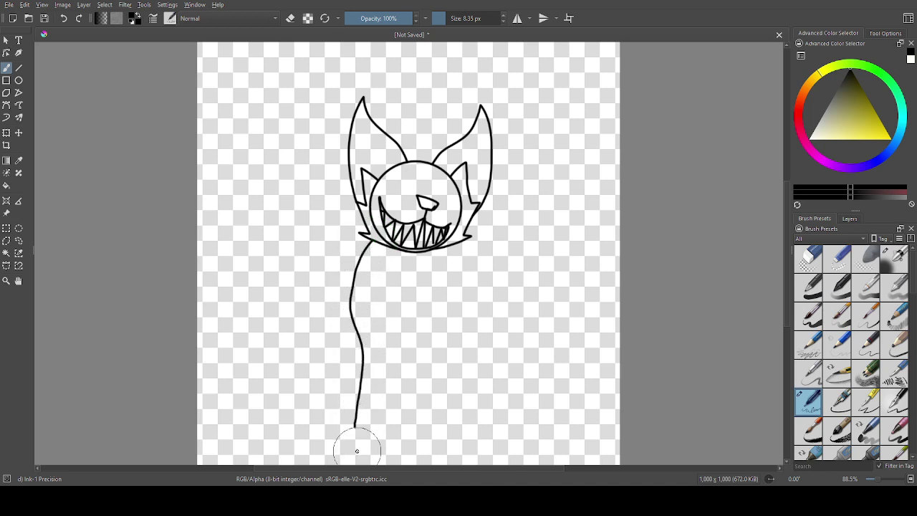
mouse_move(458, 244)
mouse_down()
mouse_move(466, 281)
mouse_move(453, 372)
mouse_move(467, 432)
mouse_up()
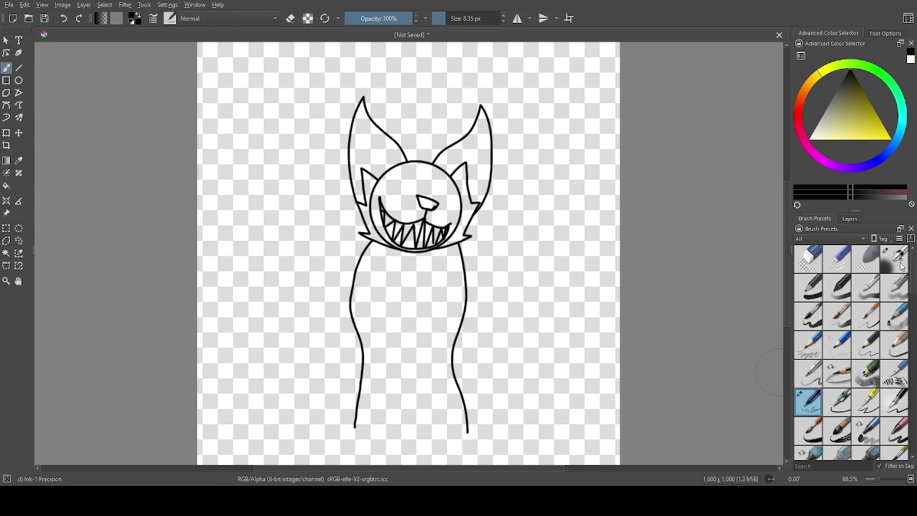
Erase the wavy body line on the left side and redraw it slightly closer to the middle with Ink-1 Precision.
click(842, 260)
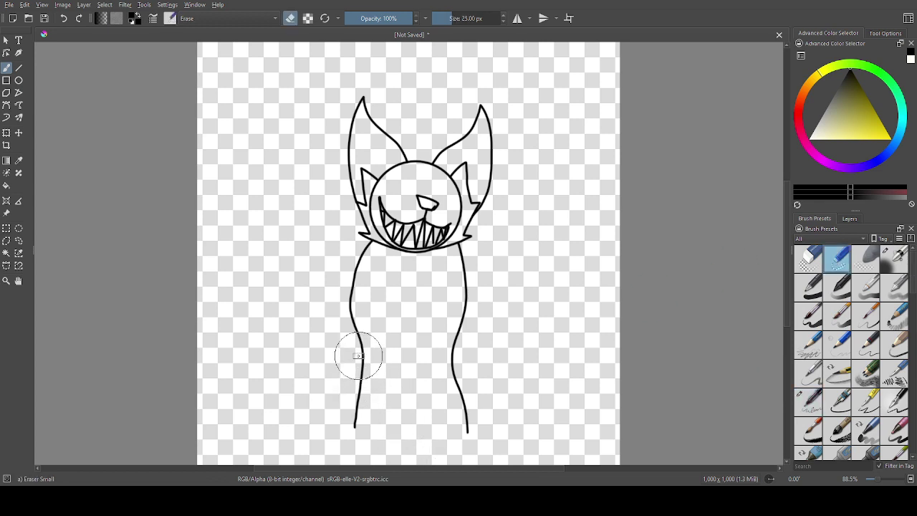
drag(359, 356, 361, 394)
mouse_move(357, 434)
mouse_down()
mouse_move(363, 326)
mouse_move(362, 341)
mouse_move(343, 281)
mouse_move(355, 270)
mouse_move(367, 275)
mouse_move(317, 277)
mouse_move(356, 291)
mouse_move(367, 244)
mouse_up()
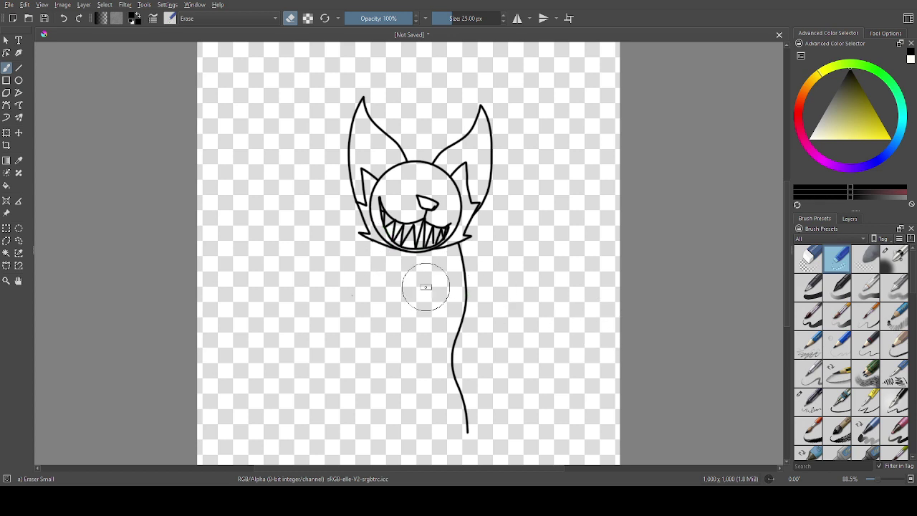
click(808, 401)
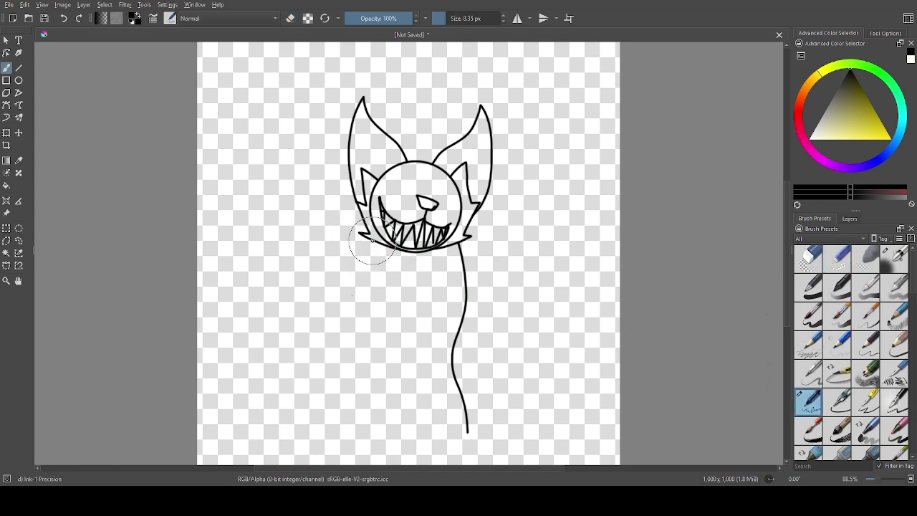
mouse_move(372, 242)
mouse_down()
mouse_move(357, 299)
mouse_move(368, 364)
mouse_move(356, 433)
mouse_up()
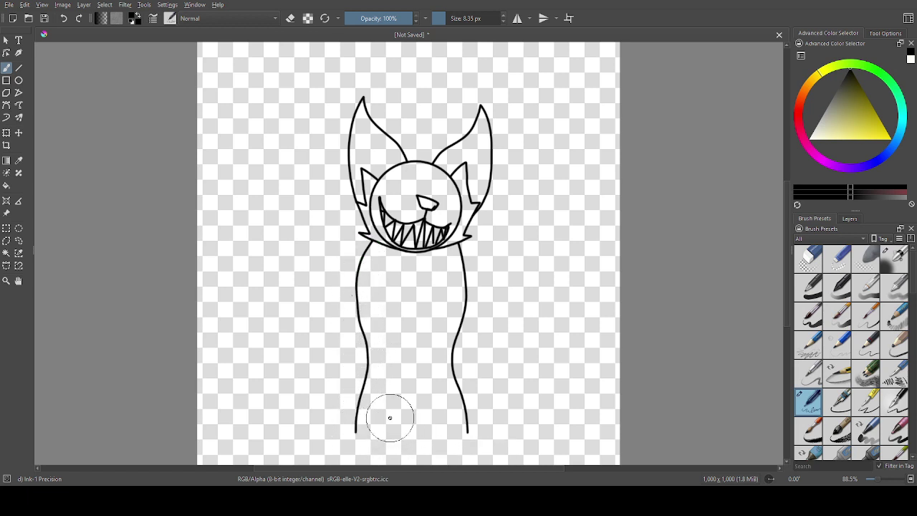
Draw the two inner front-leg lines, broken into dashes at the chest, and add a rounded paw under each leg.
drag(398, 273, 394, 430)
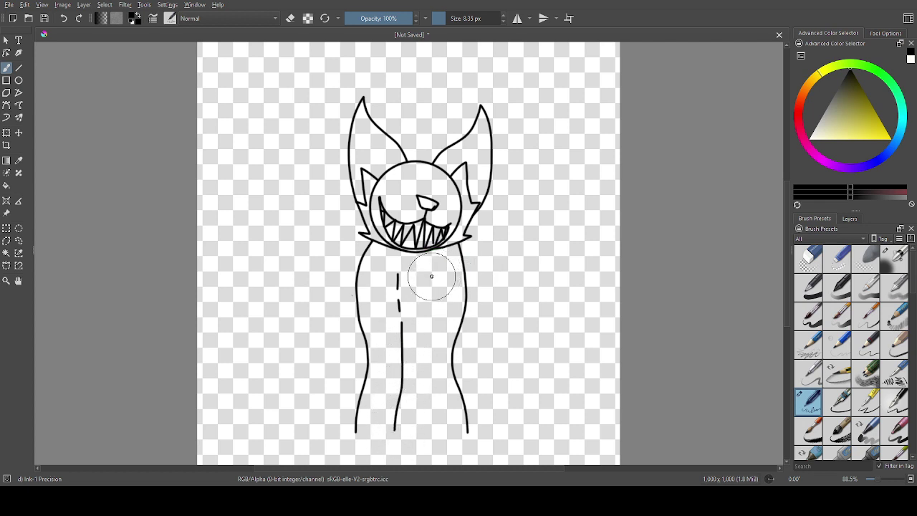
drag(431, 277, 425, 424)
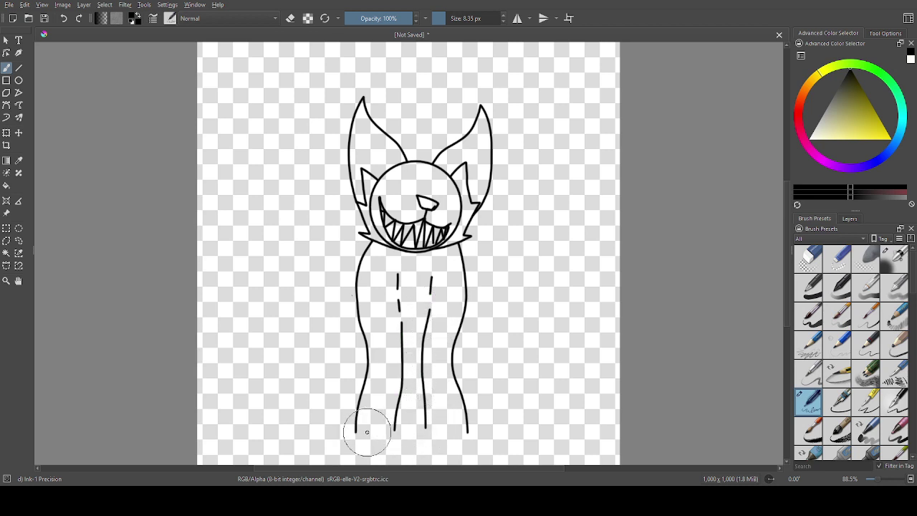
mouse_move(365, 433)
mouse_down()
mouse_move(349, 436)
mouse_move(360, 447)
mouse_move(399, 445)
mouse_move(382, 427)
mouse_move(359, 431)
mouse_up()
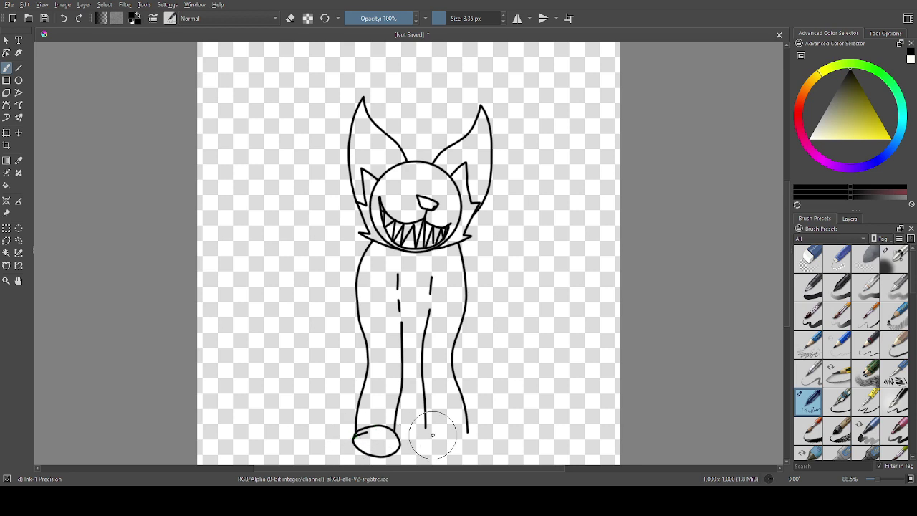
key(ctrl+z)
mouse_move(356, 433)
mouse_down()
mouse_move(344, 443)
mouse_move(364, 455)
mouse_move(398, 447)
mouse_move(391, 428)
mouse_move(361, 433)
mouse_up()
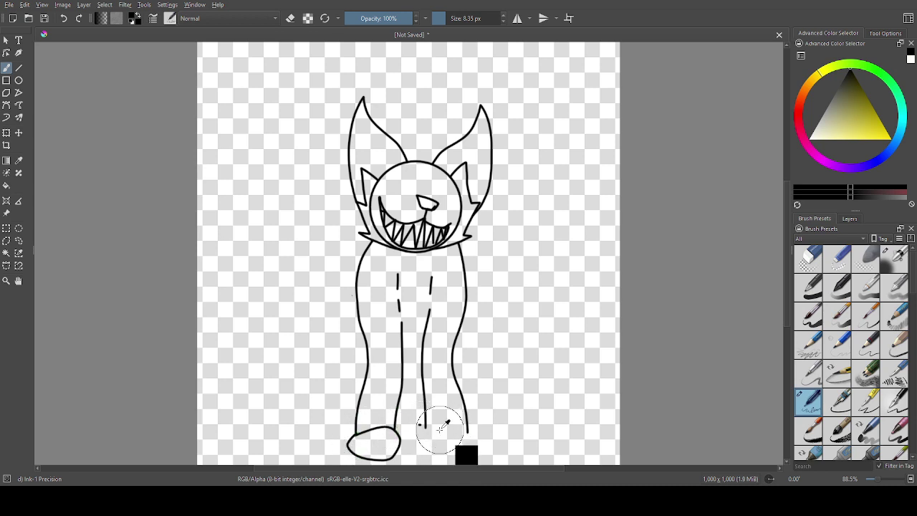
mouse_move(426, 428)
mouse_down()
mouse_move(469, 435)
mouse_move(473, 445)
mouse_move(458, 458)
mouse_move(425, 445)
mouse_up()
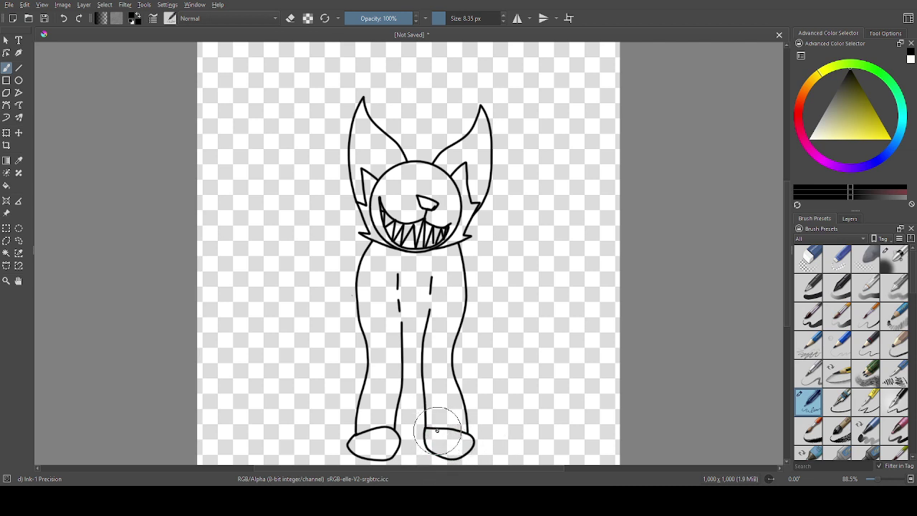
Add two toe lines to each front paw and a short curved line joining the paws.
drag(438, 428, 435, 445)
drag(458, 430, 458, 454)
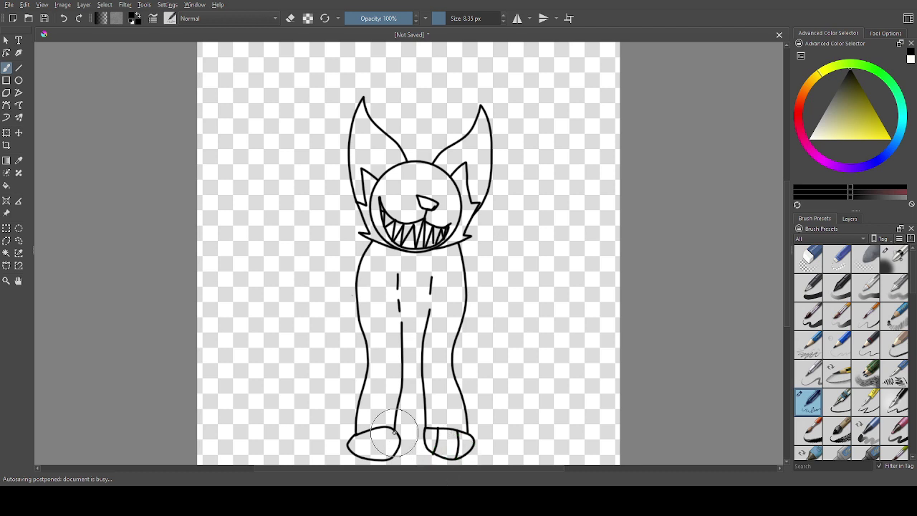
drag(381, 428, 380, 454)
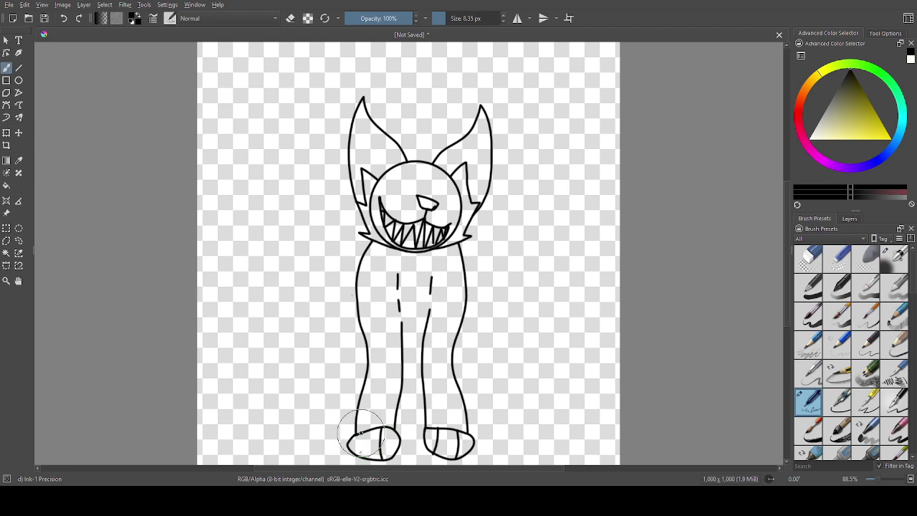
drag(362, 431, 367, 456)
drag(399, 447, 428, 448)
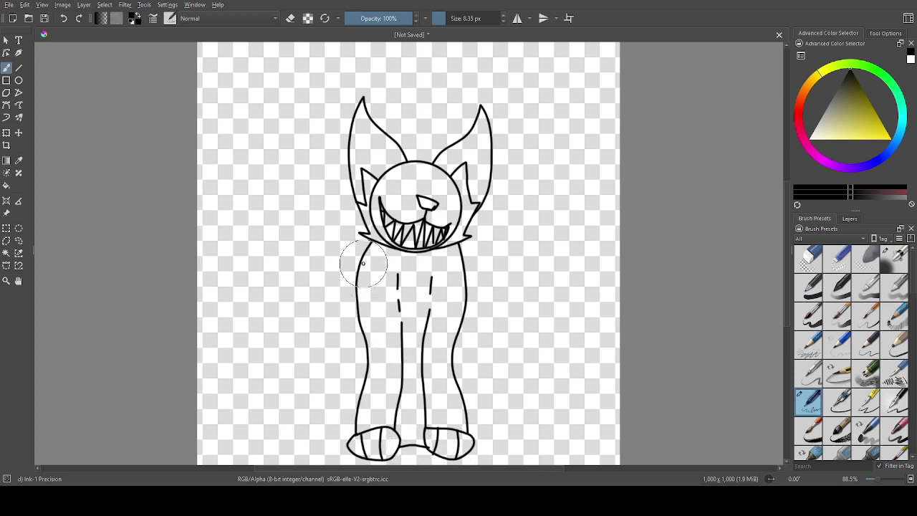
Draw rounded haunches with small toed hind paws on both sides of the body and clean up the stray paw line with the small eraser.
mouse_move(356, 306)
mouse_down()
mouse_move(332, 309)
mouse_move(313, 346)
mouse_move(341, 411)
mouse_move(358, 401)
mouse_move(334, 415)
mouse_move(354, 435)
mouse_move(338, 423)
mouse_move(338, 412)
mouse_move(353, 435)
mouse_up()
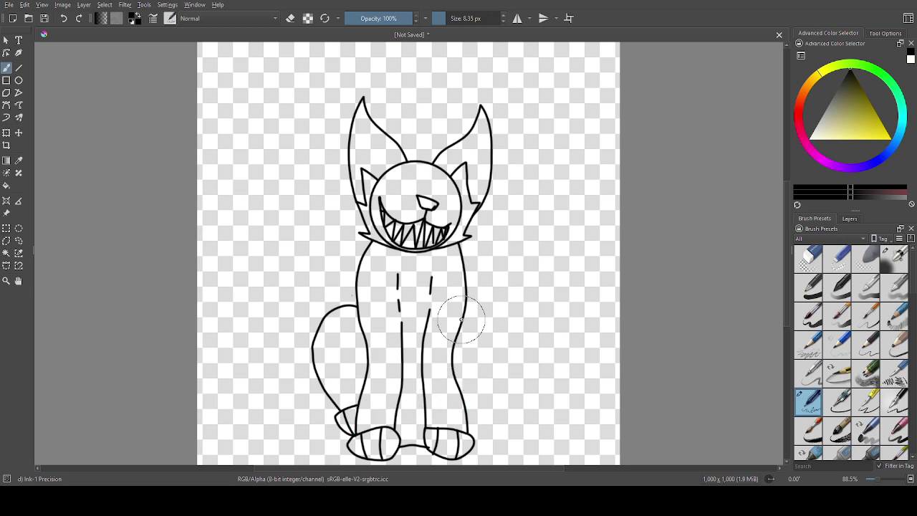
mouse_move(469, 304)
mouse_down()
mouse_move(498, 307)
mouse_move(509, 326)
mouse_move(498, 361)
mouse_move(468, 389)
mouse_move(469, 413)
mouse_up()
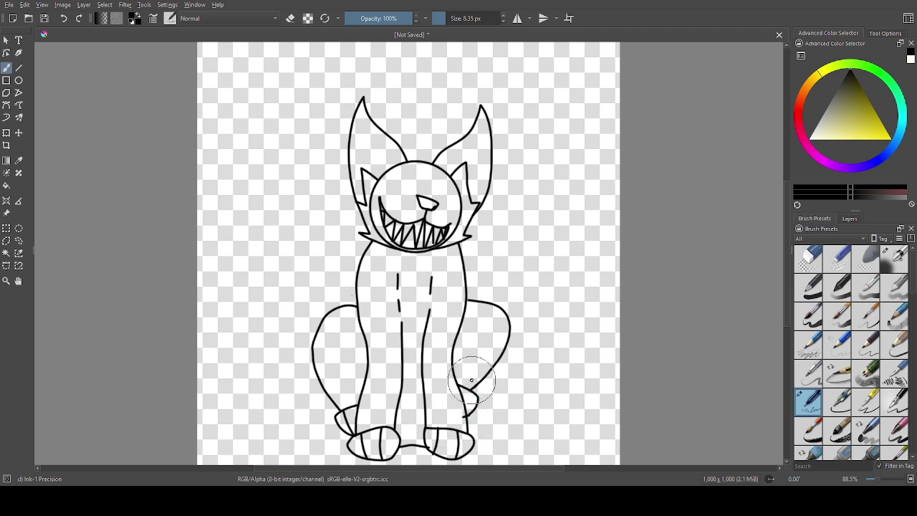
drag(467, 390, 464, 408)
click(837, 258)
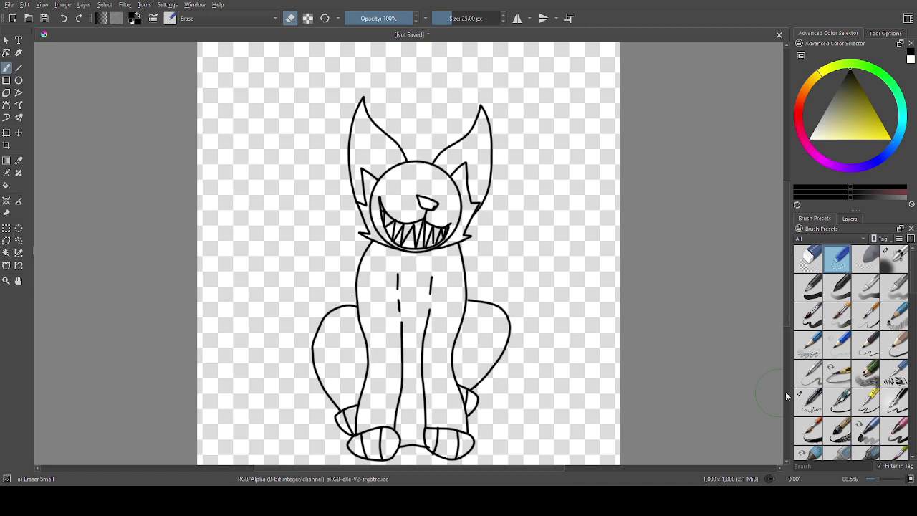
Draw a long tail curling around behind the feet and a teardrop mark on the chest with Ink-1 Precision.
click(809, 401)
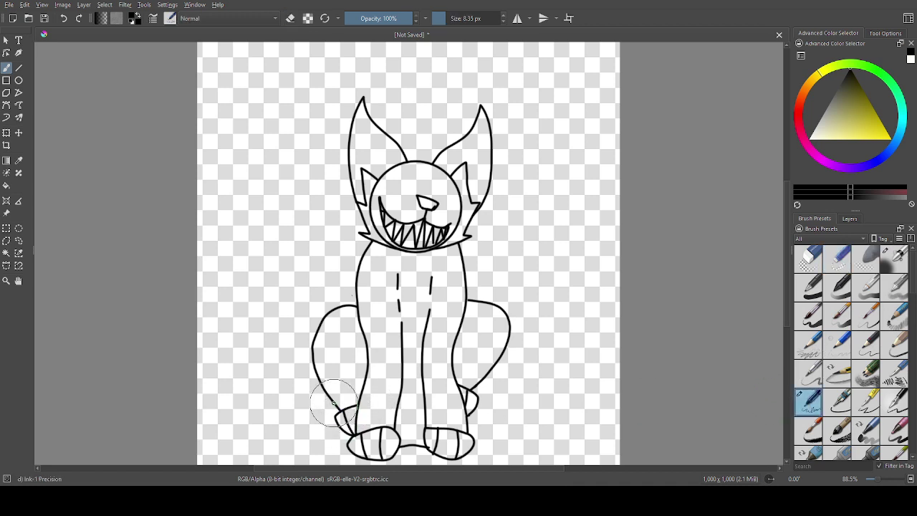
mouse_move(333, 402)
mouse_down()
mouse_move(306, 432)
mouse_move(319, 457)
mouse_move(362, 456)
mouse_up()
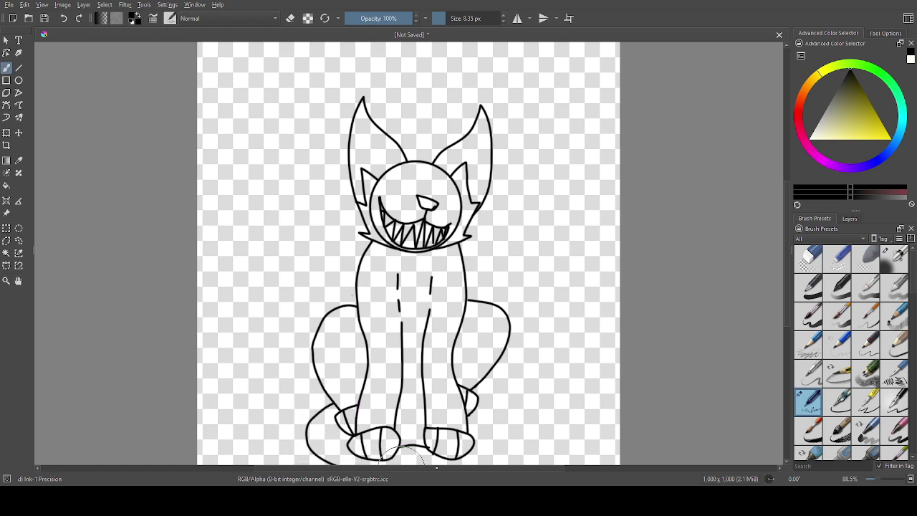
mouse_move(470, 462)
mouse_down()
mouse_move(518, 439)
mouse_move(530, 422)
mouse_move(527, 389)
mouse_move(503, 394)
mouse_move(471, 434)
mouse_up()
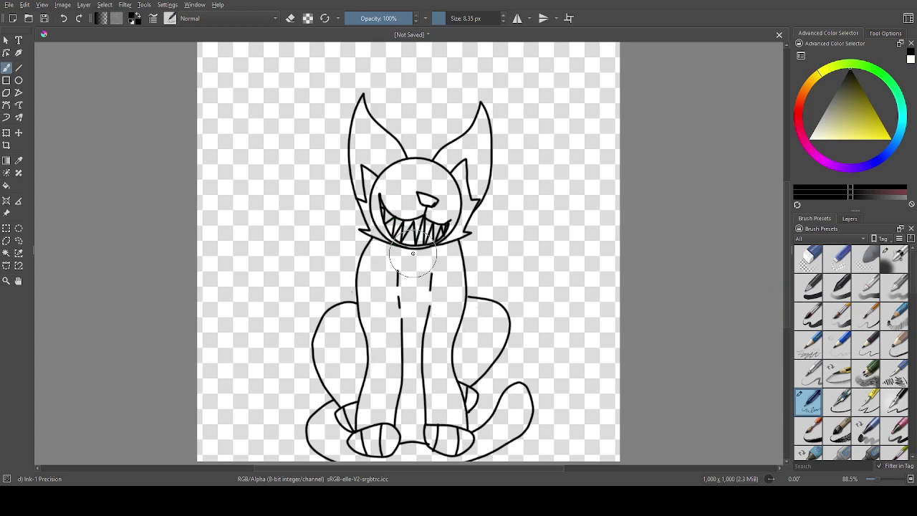
mouse_move(410, 276)
mouse_down()
mouse_move(414, 256)
mouse_move(421, 286)
mouse_move(409, 277)
mouse_up()
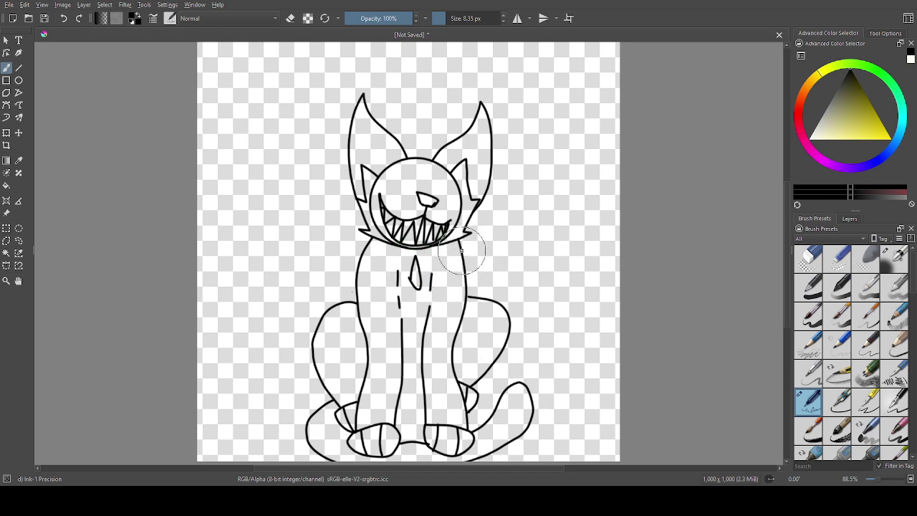
Draw four long, tapering tentacles curving out from the body, two per side, and short whisker lines on both cheeks.
mouse_move(462, 251)
mouse_down()
mouse_move(497, 251)
mouse_move(528, 229)
mouse_move(559, 145)
mouse_move(592, 123)
mouse_move(550, 256)
mouse_move(524, 280)
mouse_move(467, 291)
mouse_up()
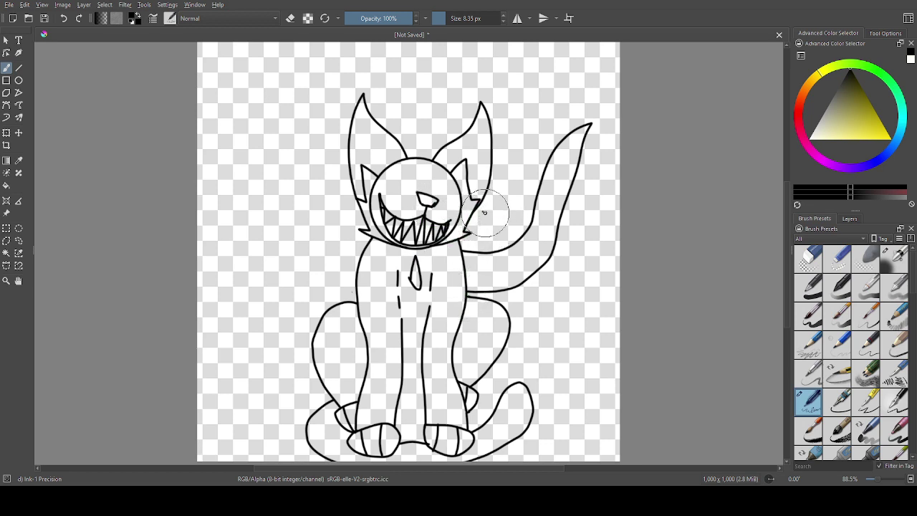
mouse_move(482, 212)
mouse_down()
mouse_move(495, 218)
mouse_move(492, 230)
mouse_up()
mouse_move(394, 186)
mouse_down()
mouse_move(382, 179)
mouse_move(380, 191)
mouse_up()
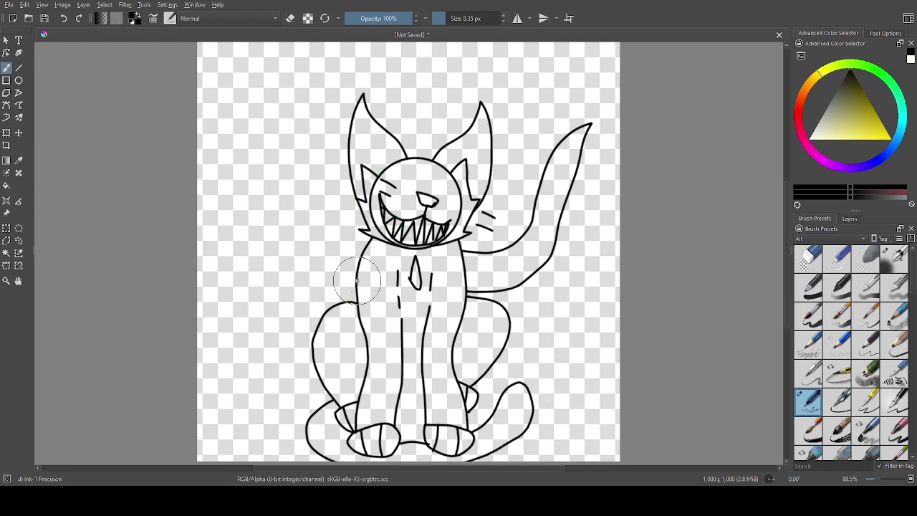
mouse_move(357, 279)
mouse_down()
mouse_move(318, 266)
mouse_move(298, 241)
mouse_move(294, 155)
mouse_move(265, 250)
mouse_move(297, 290)
mouse_move(340, 303)
mouse_up()
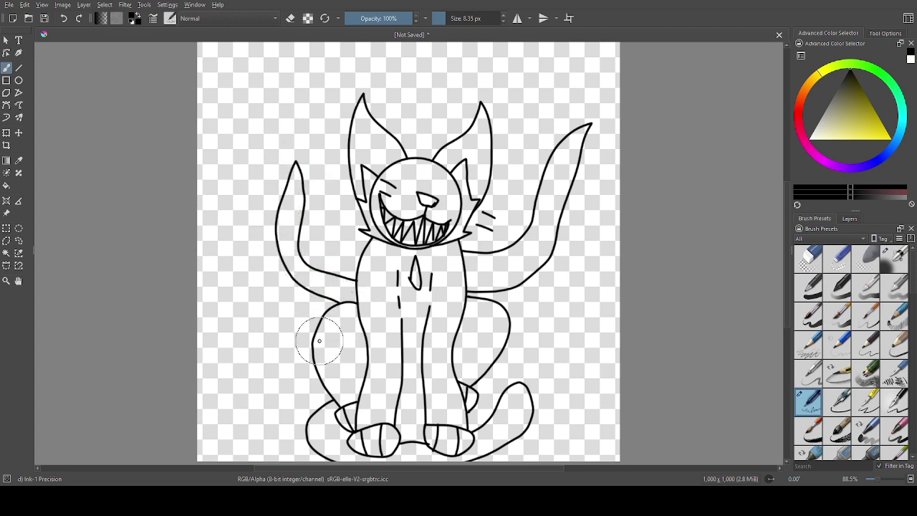
mouse_move(313, 346)
mouse_down()
mouse_move(258, 400)
mouse_move(243, 443)
mouse_move(272, 475)
mouse_move(293, 432)
mouse_move(276, 444)
mouse_move(272, 420)
mouse_move(316, 371)
mouse_up()
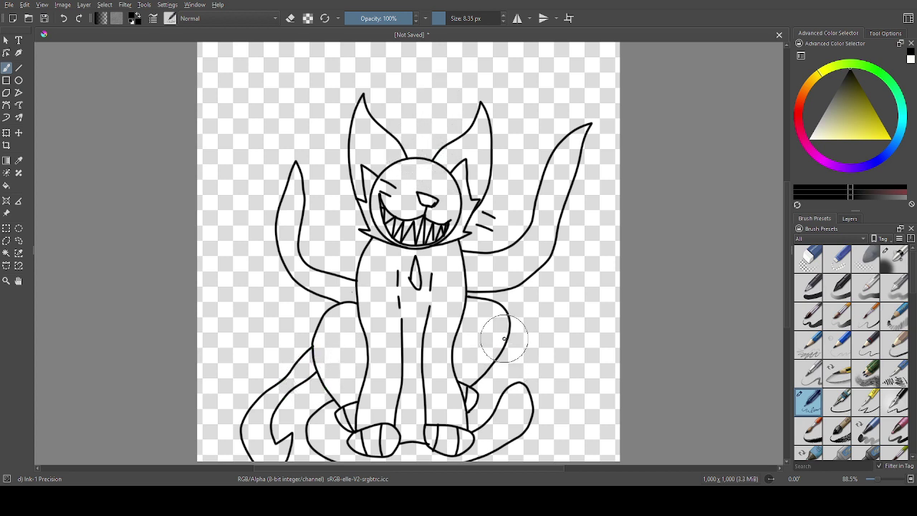
mouse_move(505, 347)
mouse_down()
mouse_move(553, 326)
mouse_move(569, 283)
mouse_move(596, 261)
mouse_move(570, 330)
mouse_move(545, 362)
mouse_move(477, 386)
mouse_up()
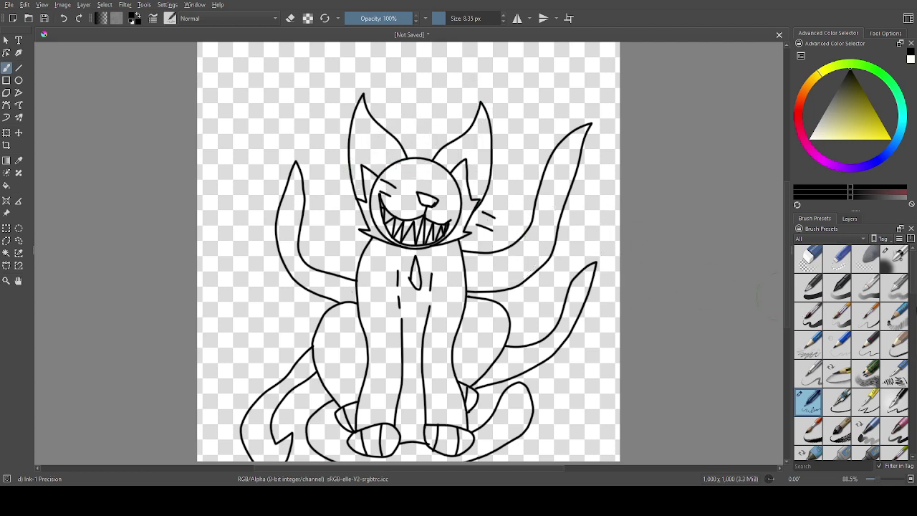
Set the Fill tool's threshold to 85 and fill the nose solid black.
click(7, 185)
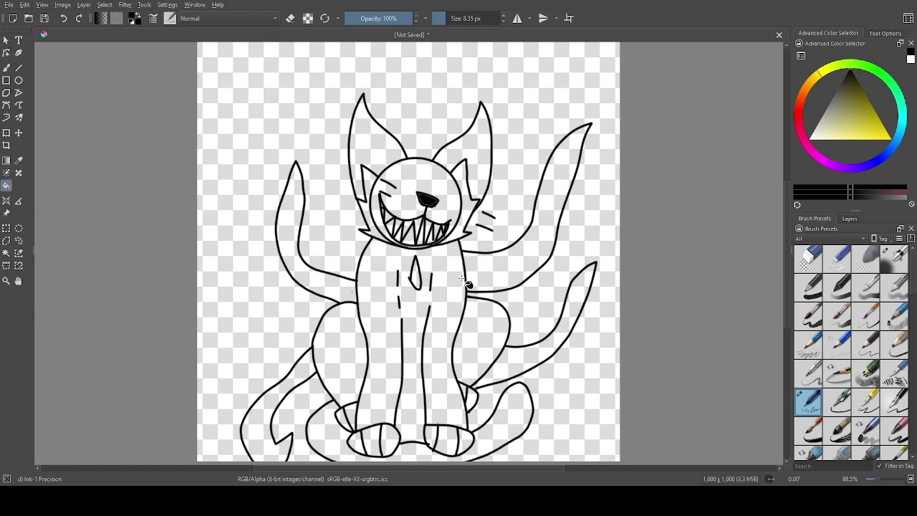
key(ctrl+z)
click(881, 33)
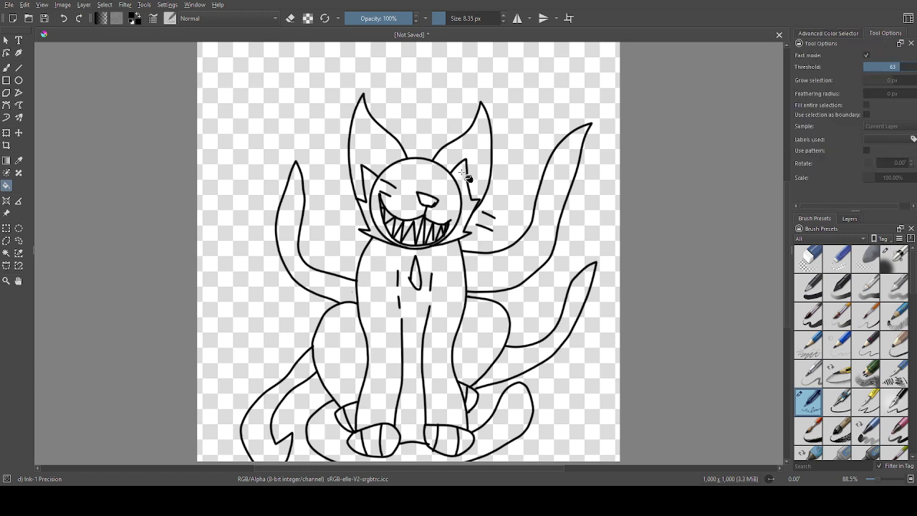
click(430, 198)
click(433, 201)
key(ctrl+z)
click(423, 204)
Fill the two tentacles on the left side of the body with black.
click(332, 286)
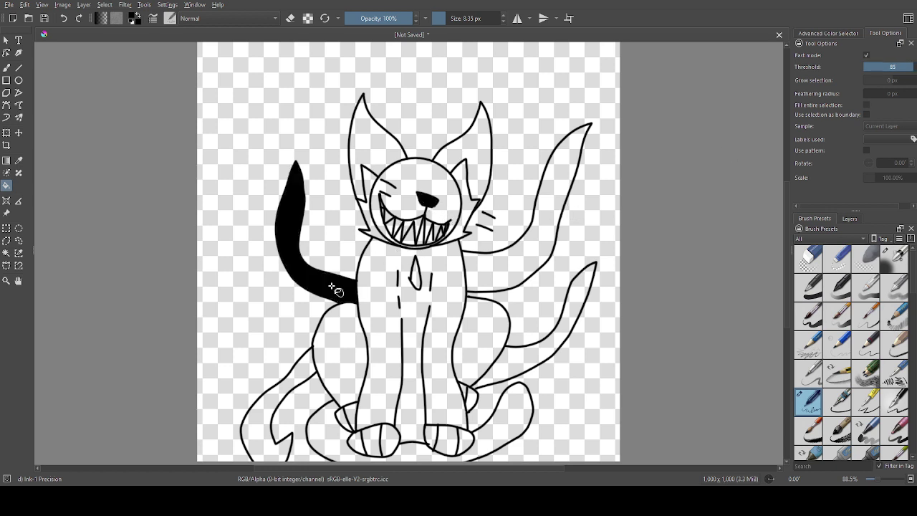
click(296, 390)
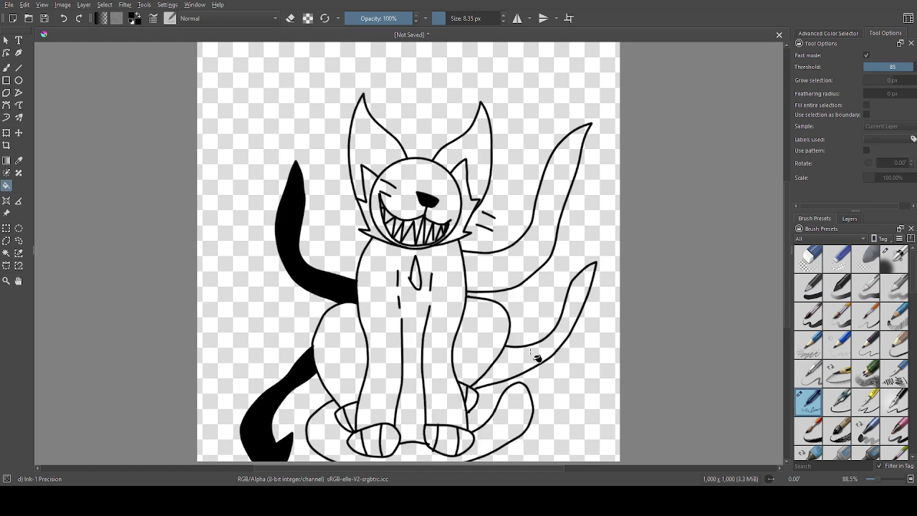
Try to fill the lower tentacle on the right side of the body with black.
click(540, 306)
key(ctrl+z)
key(ctrl+shift+z)
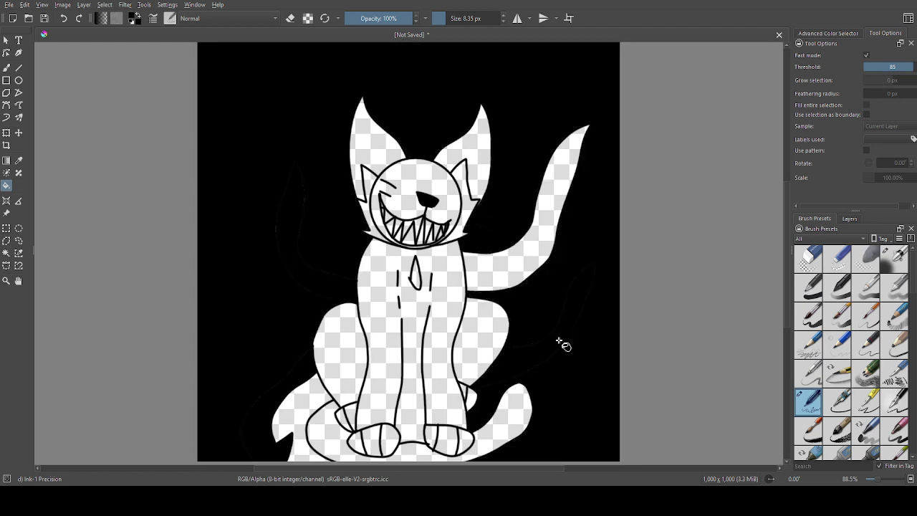
key(ctrl+z)
Fill the upper tentacle on the right side, the left ear and the curled tail with black.
click(531, 249)
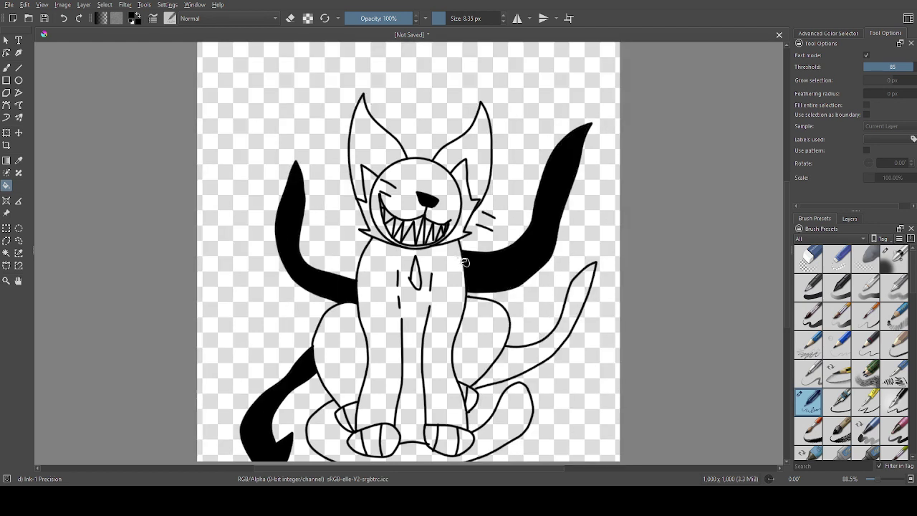
click(384, 151)
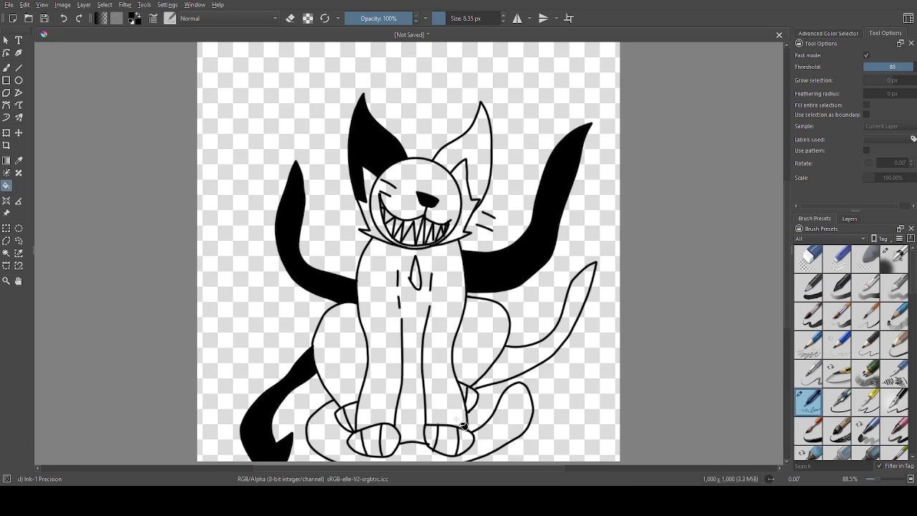
click(503, 430)
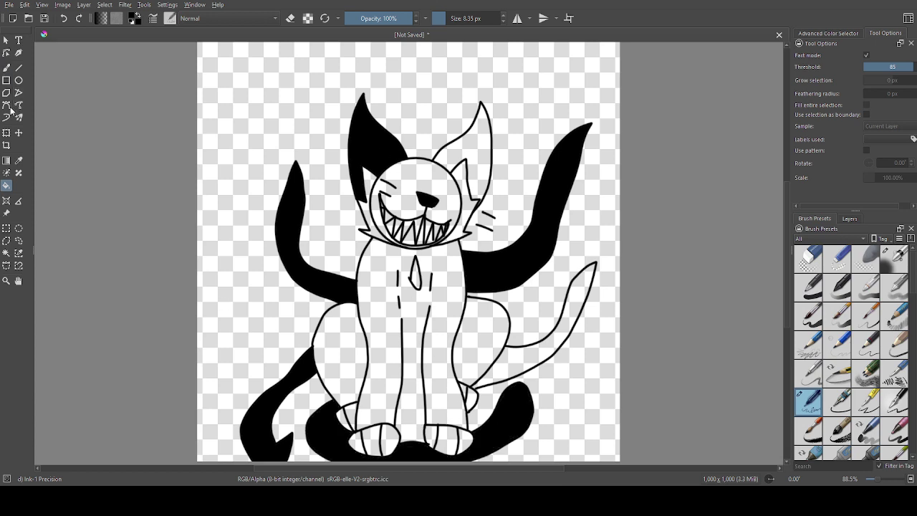
Fill the lower tentacle on the right side of the body with black.
click(5, 67)
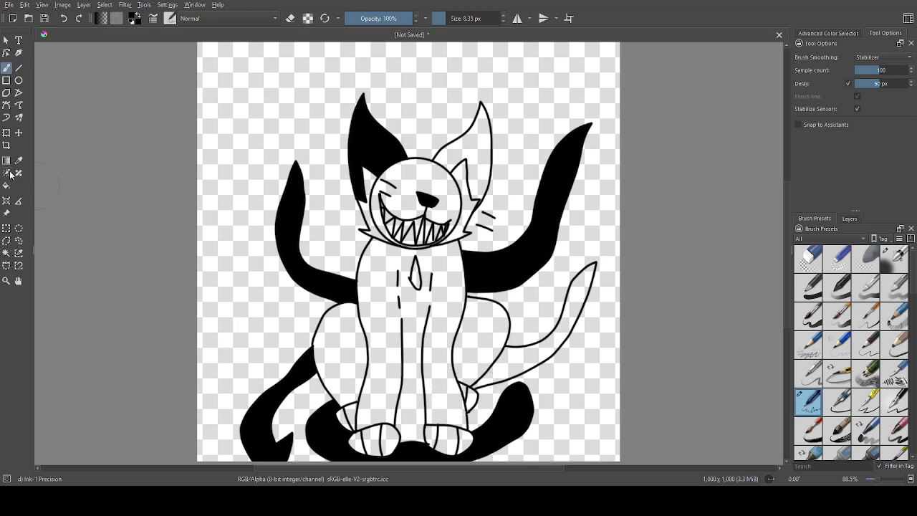
click(7, 187)
click(535, 352)
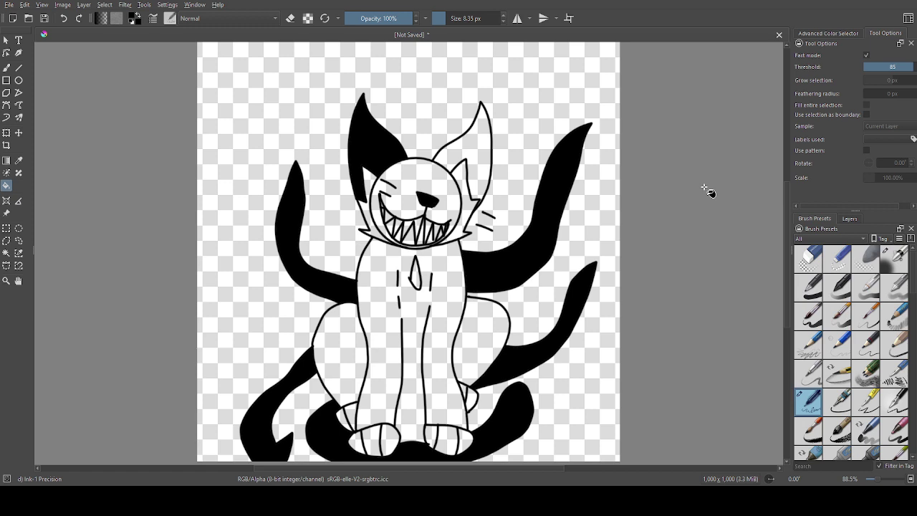
Choose white and fill the face, the right ear and the cheek area beside the face.
click(806, 35)
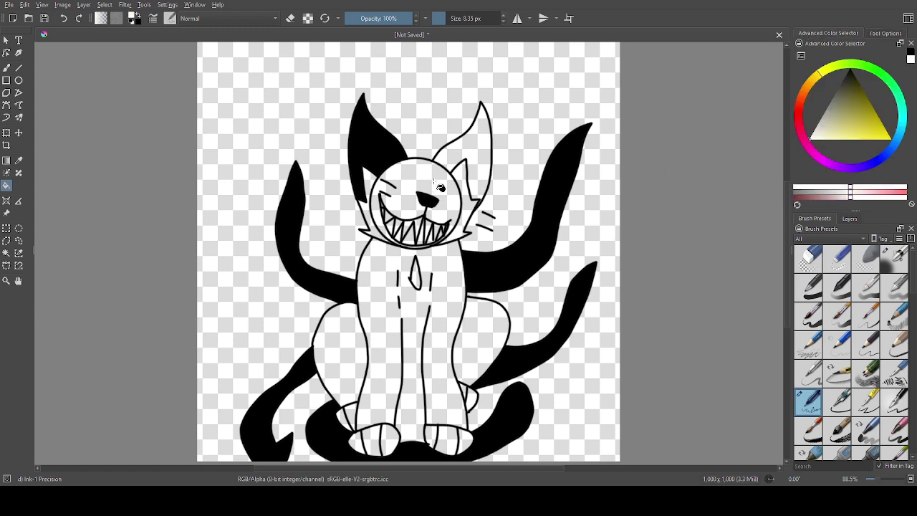
click(433, 182)
click(464, 145)
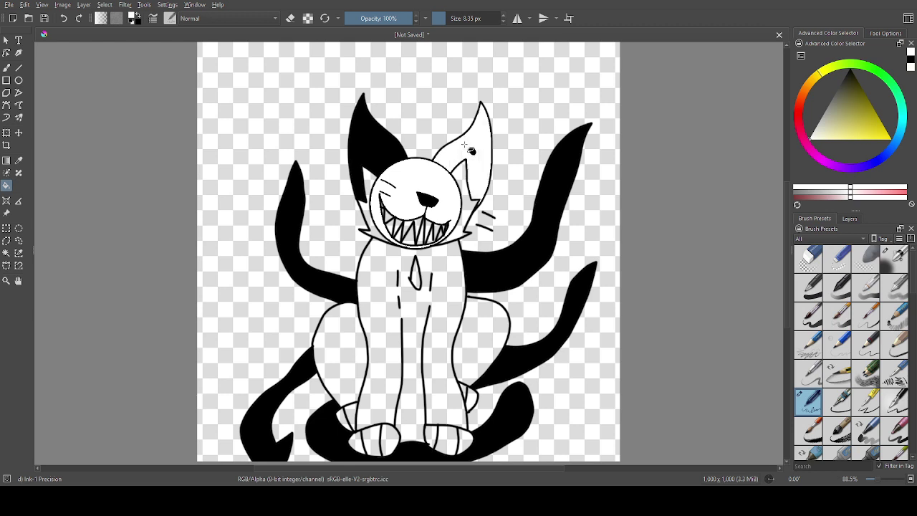
click(472, 218)
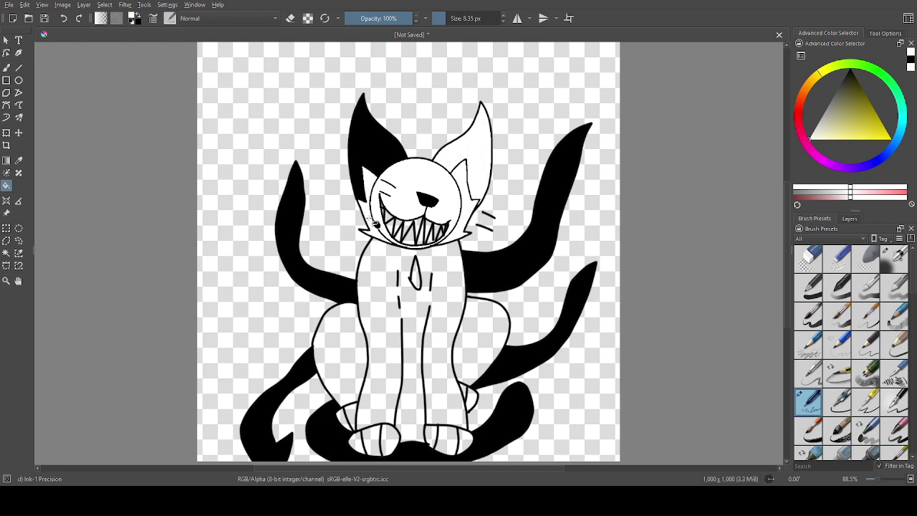
Fill the torso and both haunches with white, and the drop-shaped chest mark with black.
click(381, 317)
click(353, 362)
click(492, 339)
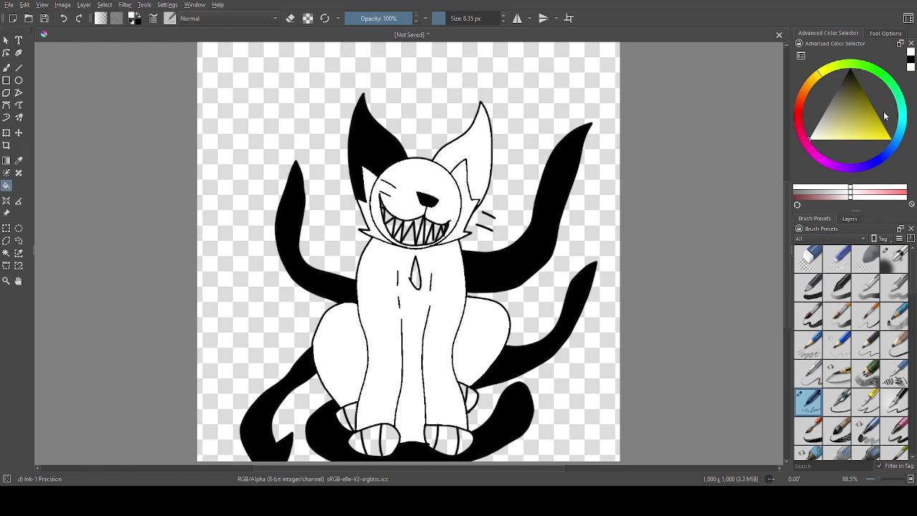
drag(872, 117, 855, 36)
click(416, 281)
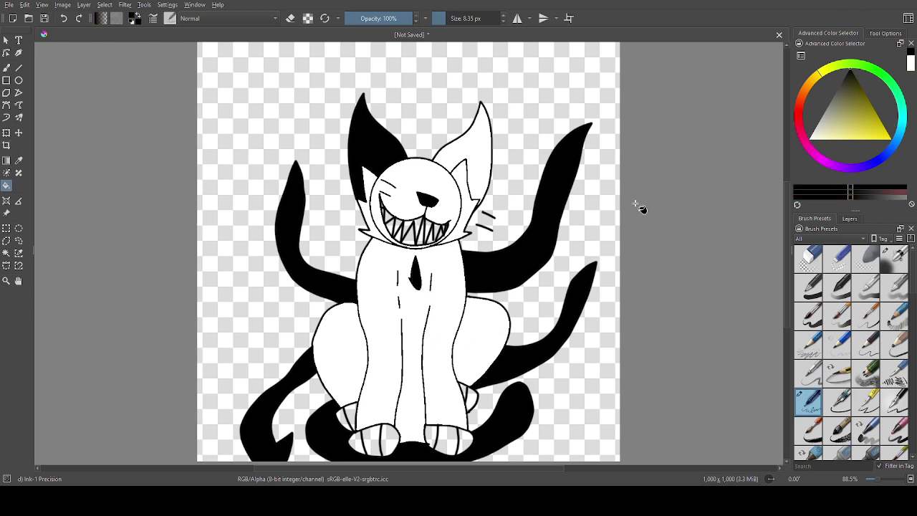
Choose a pale yellow and fill the teeth in the grinning mouth with it.
mouse_move(845, 127)
mouse_down()
mouse_move(847, 147)
mouse_move(820, 158)
mouse_up()
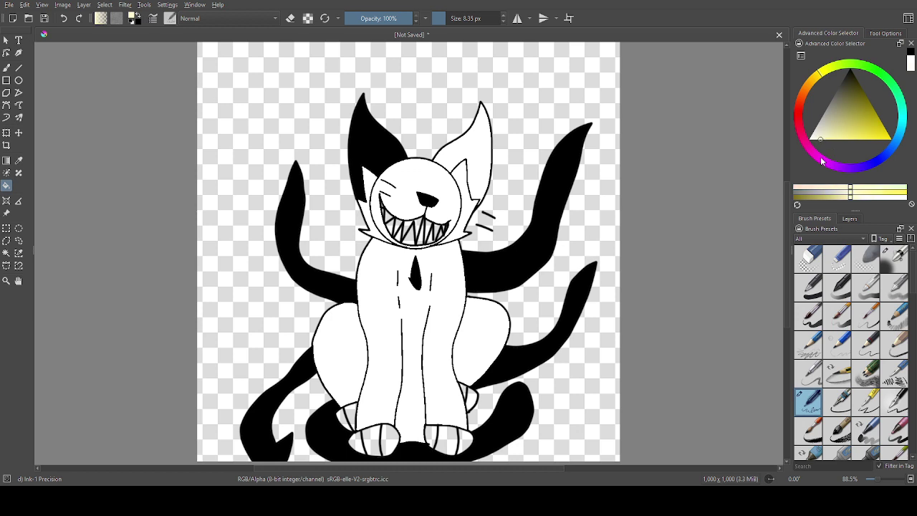
click(388, 215)
mouse_move(397, 230)
mouse_down()
mouse_move(404, 228)
mouse_move(402, 240)
mouse_move(413, 228)
mouse_move(410, 237)
mouse_move(433, 237)
mouse_move(427, 243)
mouse_move(434, 233)
mouse_up()
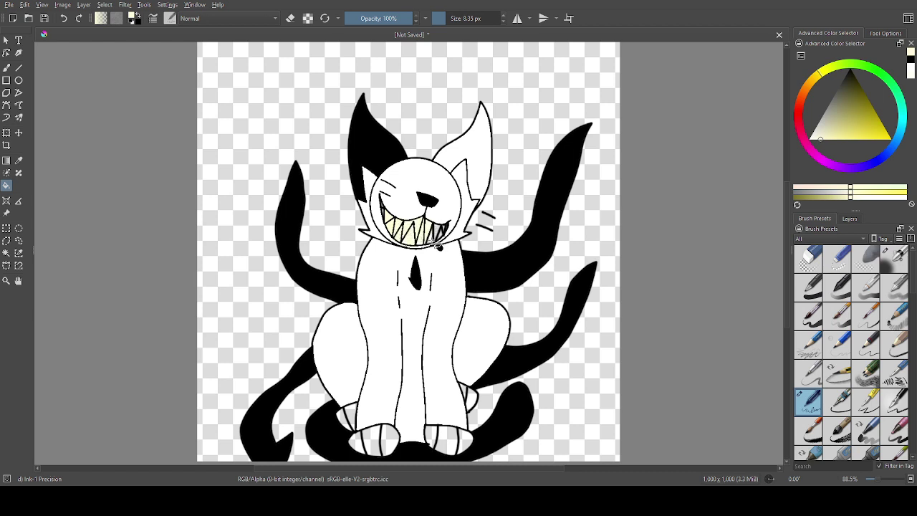
click(432, 239)
Try to fill the narrow tooth at the right corner of the mouth with pale yellow.
click(443, 234)
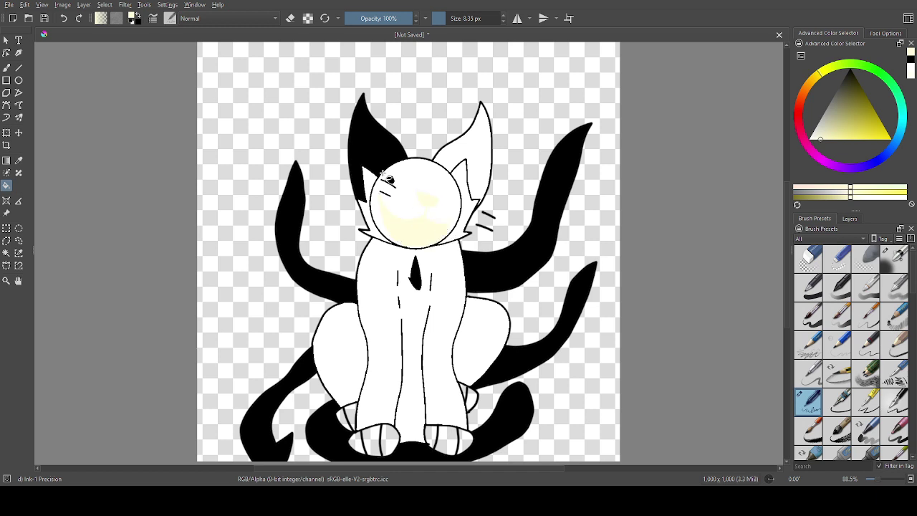
key(ctrl+z)
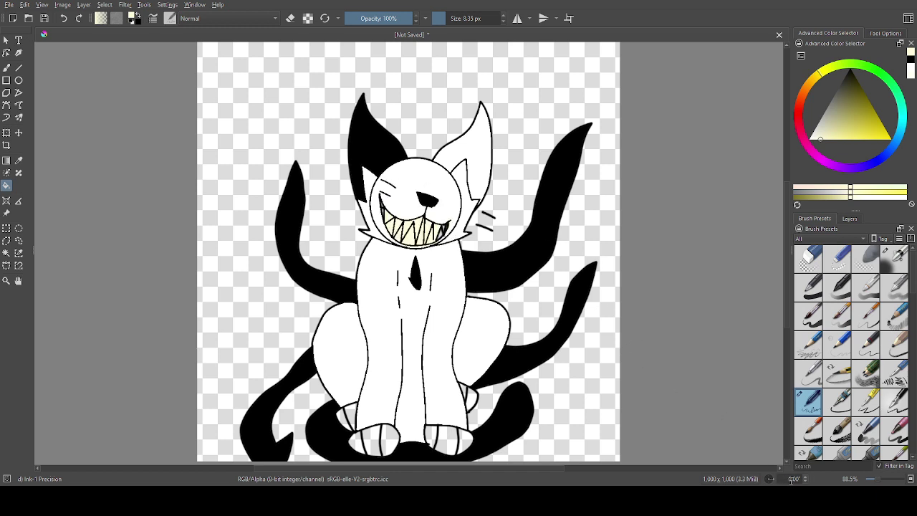
scroll(699, 404, up, 5)
scroll(699, 404, down, 4)
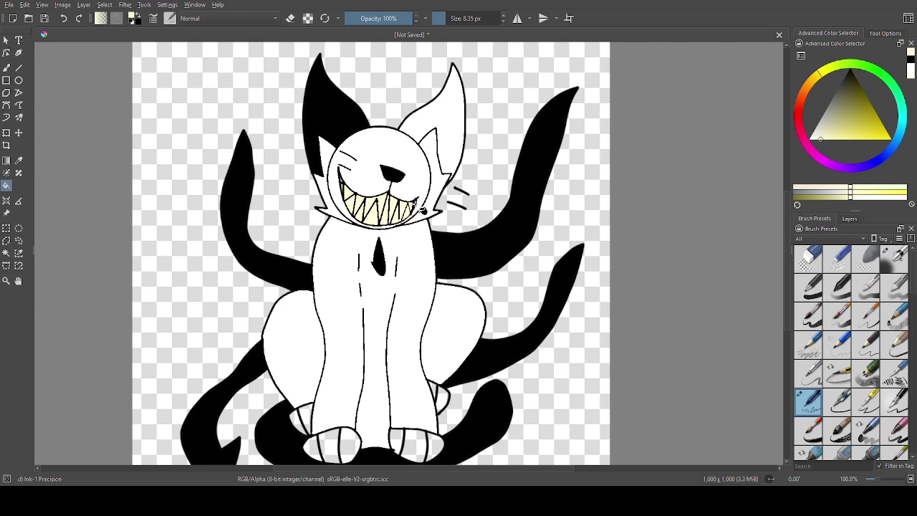
click(421, 209)
key(ctrl+z)
click(346, 186)
scroll(784, 309, up, 1)
scroll(784, 305, up, 1)
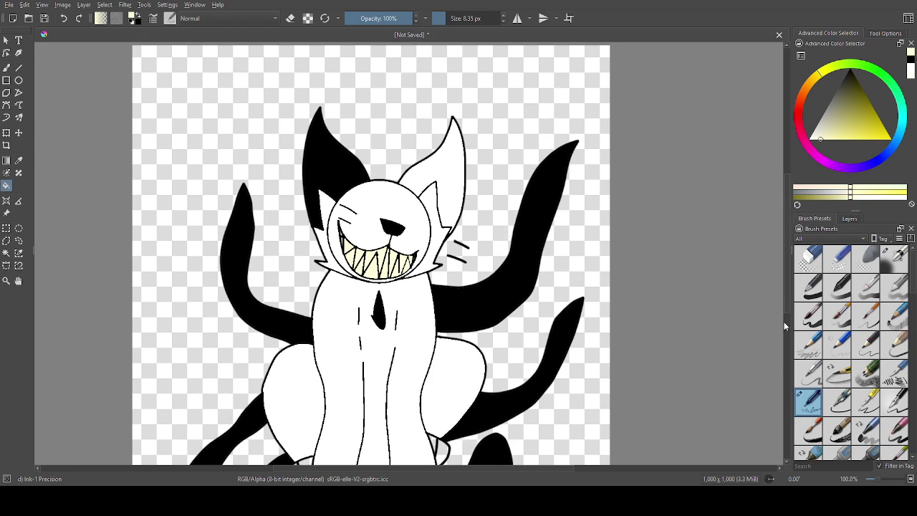
drag(880, 480, 896, 483)
click(501, 339)
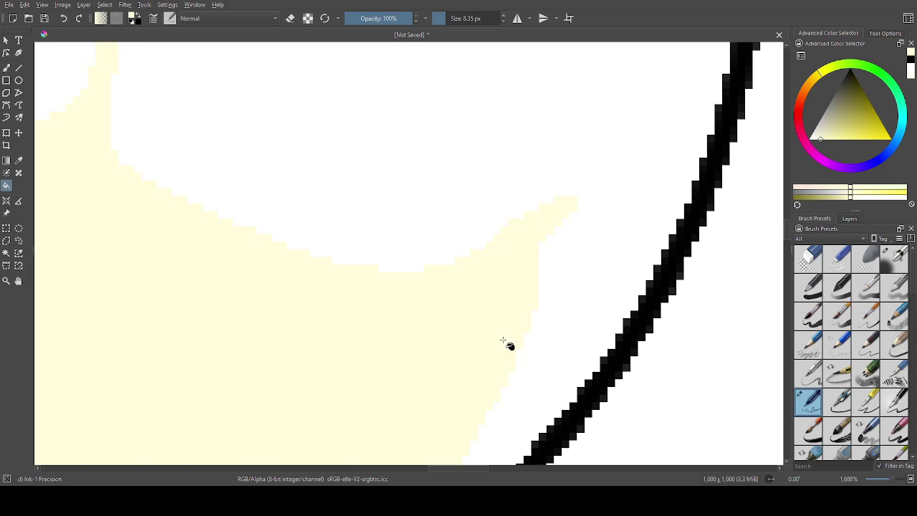
key(ctrl+z)
Lower the Fill threshold to 15 and fill the narrow tooth at the mouth's right corner with pale yellow.
click(888, 33)
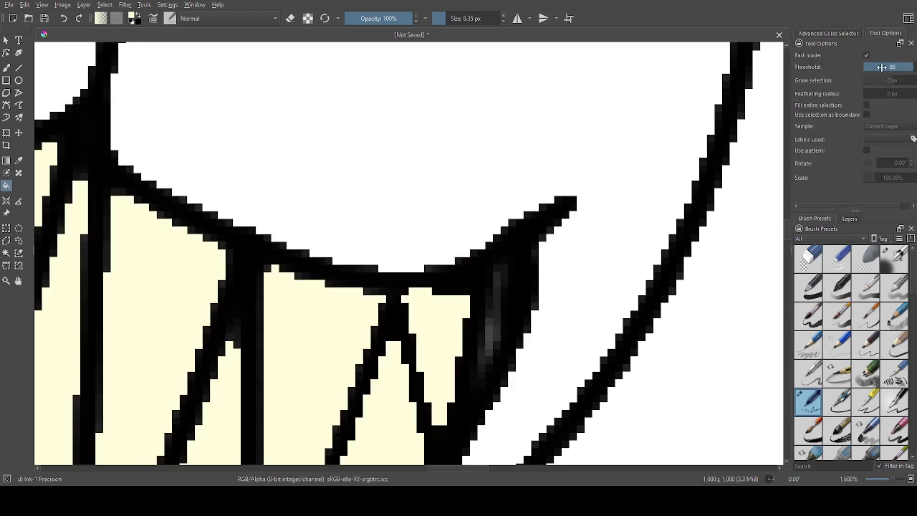
drag(882, 67, 862, 67)
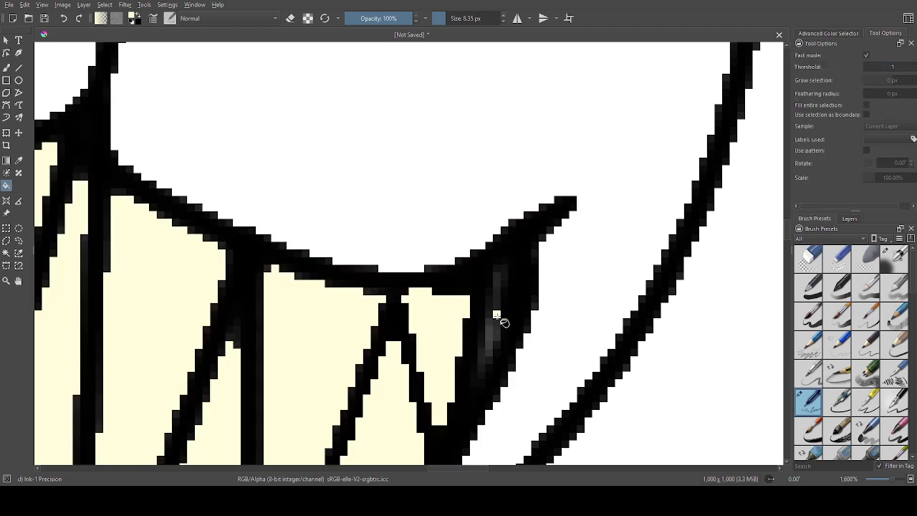
click(900, 66)
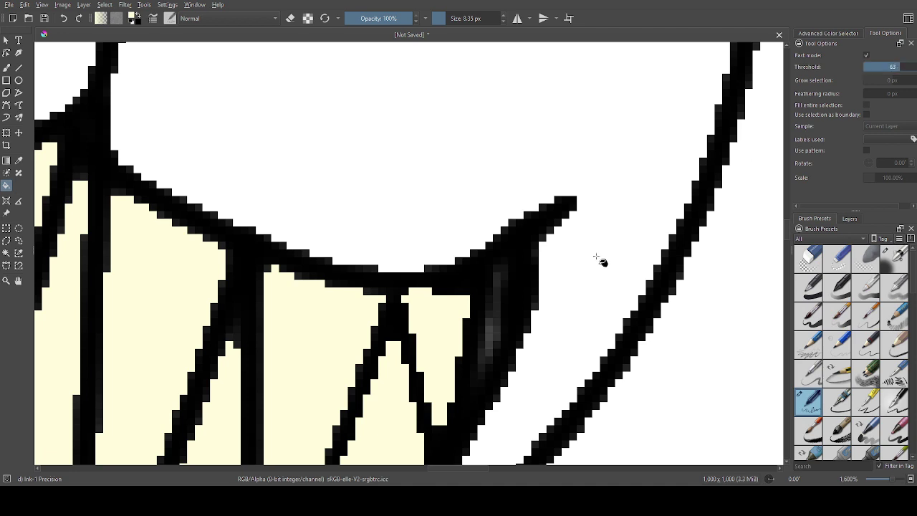
click(492, 345)
key(ctrl+z)
click(881, 67)
click(493, 331)
click(872, 66)
click(490, 349)
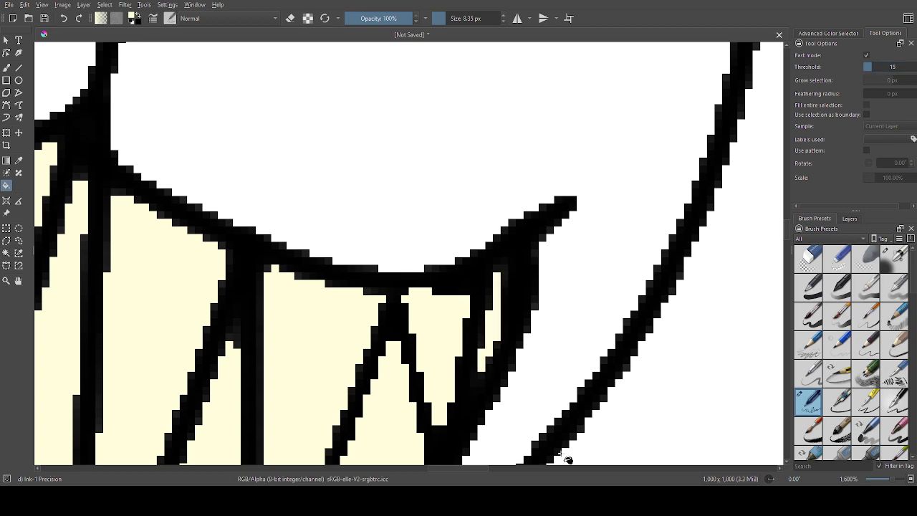
Fill the narrow tooth gaps at the left corner of the mouth with pale yellow.
drag(469, 467, 380, 467)
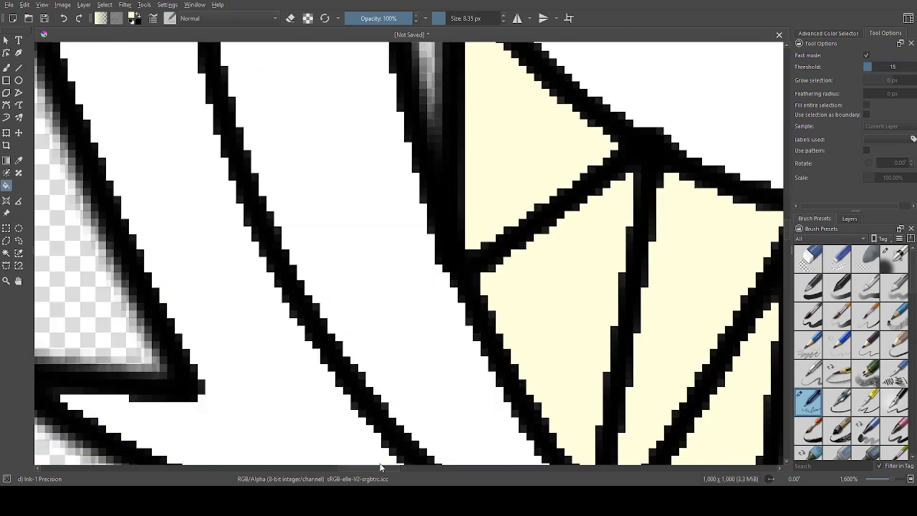
click(430, 70)
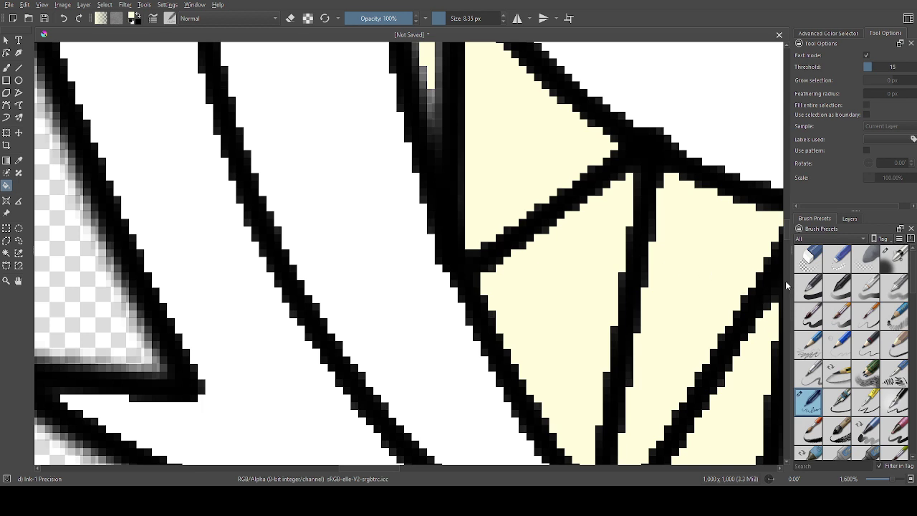
drag(786, 230, 785, 223)
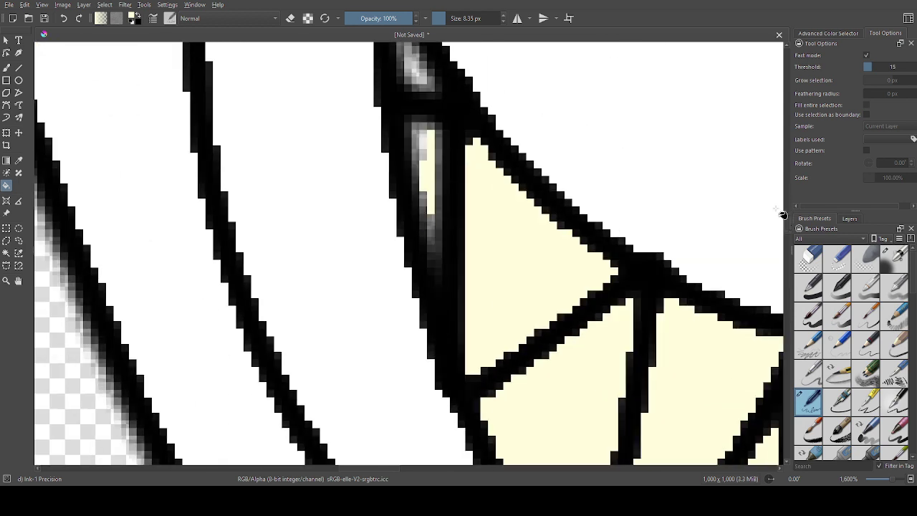
click(421, 81)
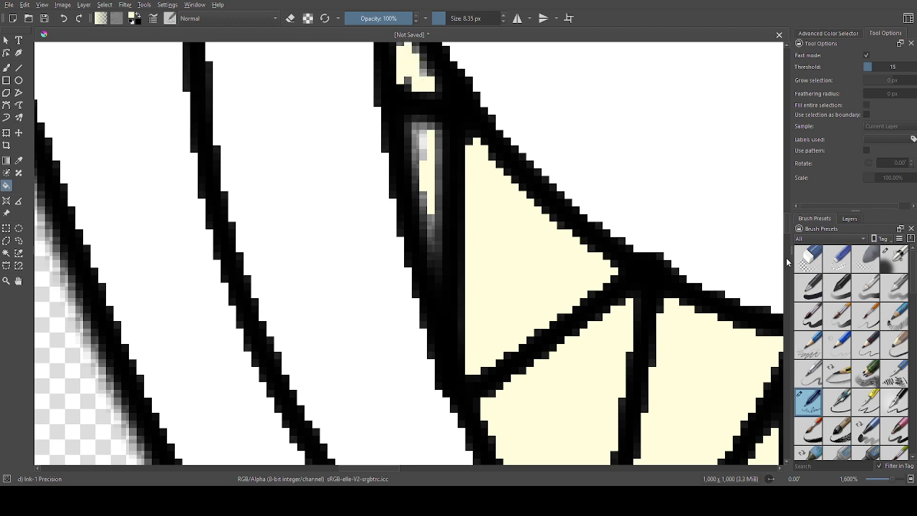
drag(788, 262, 788, 218)
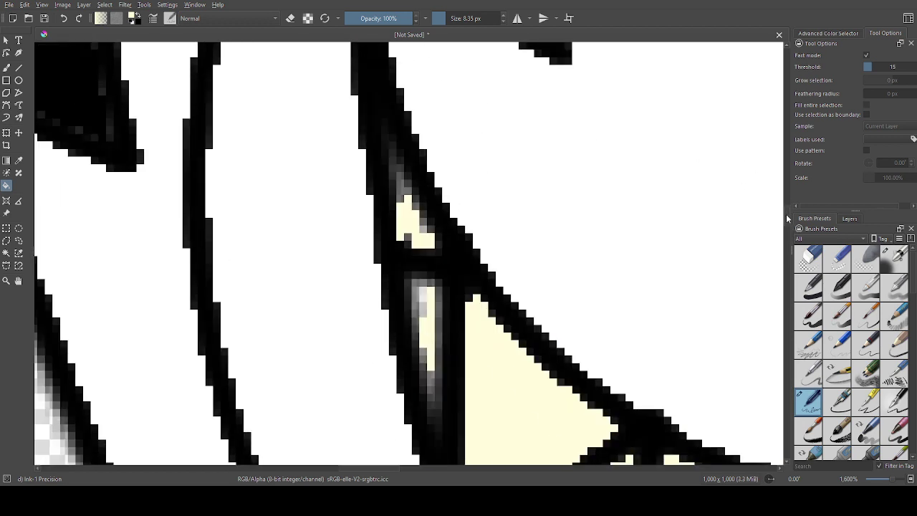
click(401, 182)
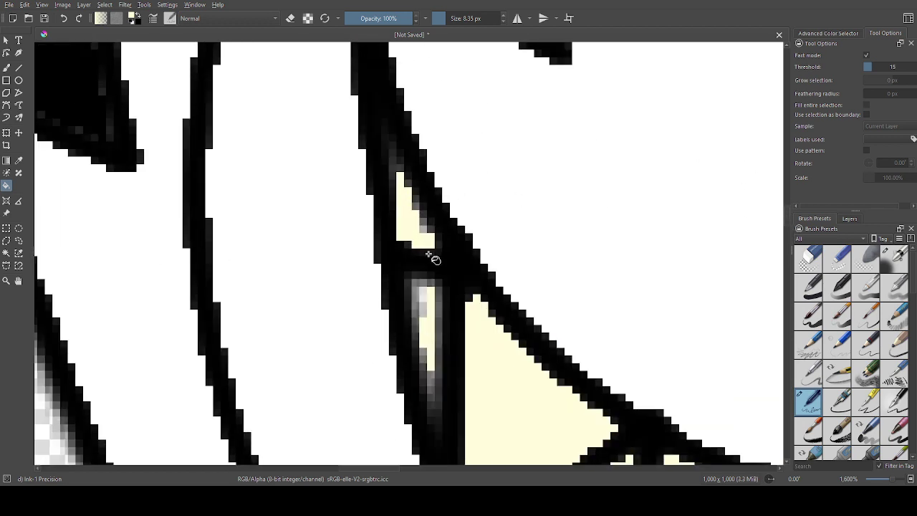
click(428, 307)
click(432, 387)
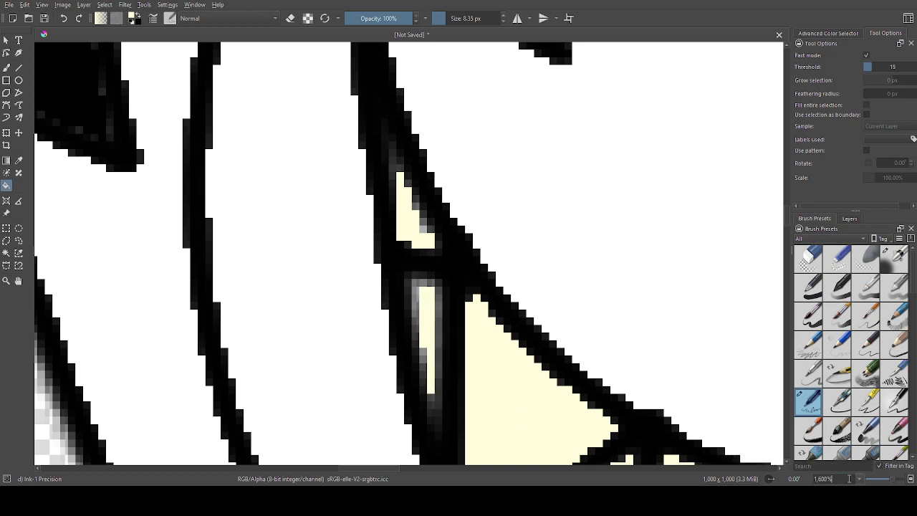
Return the zoom to 100% and raise the Fill tool's threshold back to a high value.
key(Return)
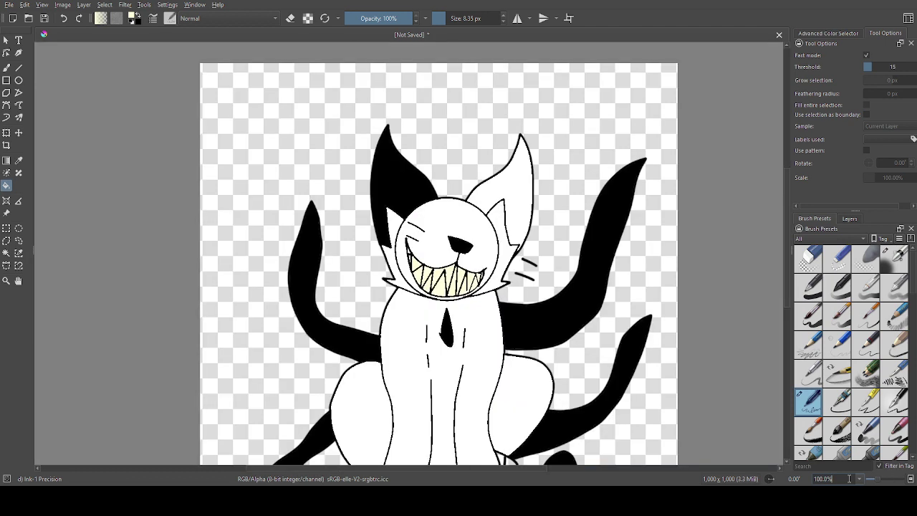
drag(784, 198, 784, 217)
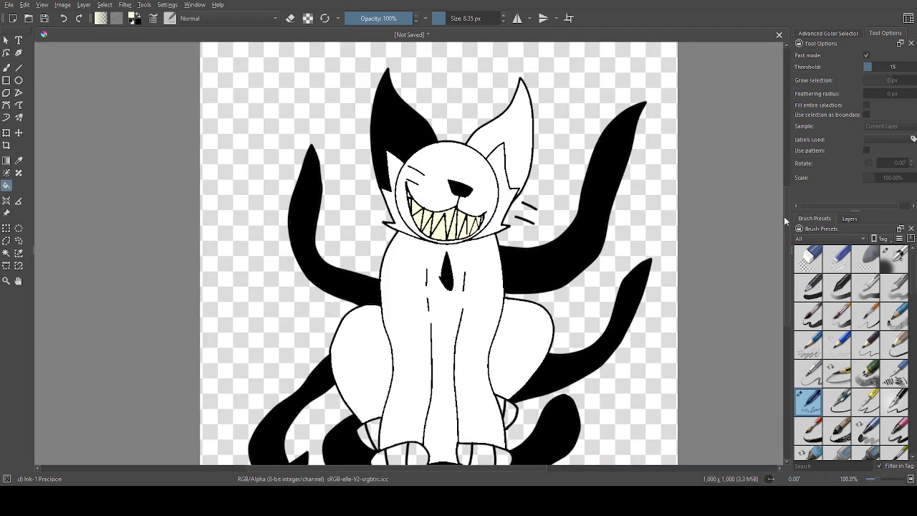
drag(895, 67, 913, 70)
Choose black and fill all toe sections of both front paws.
click(827, 34)
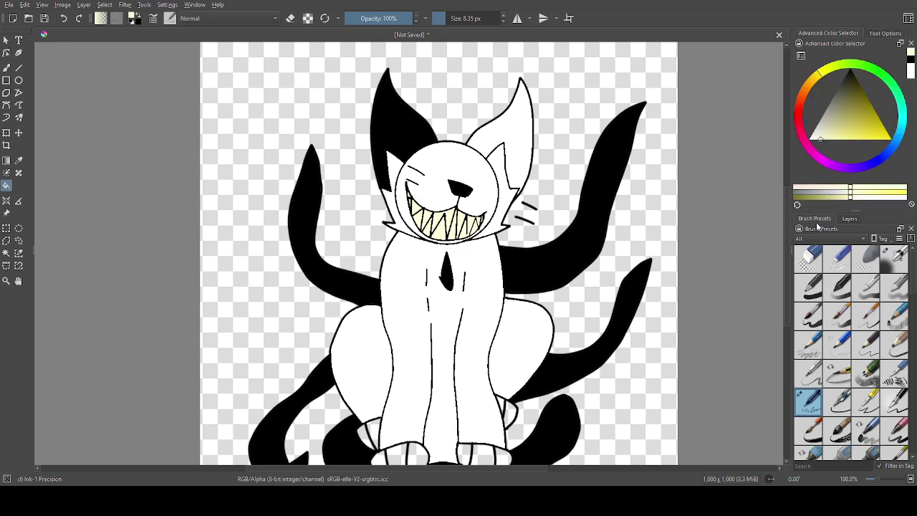
drag(859, 117, 849, 59)
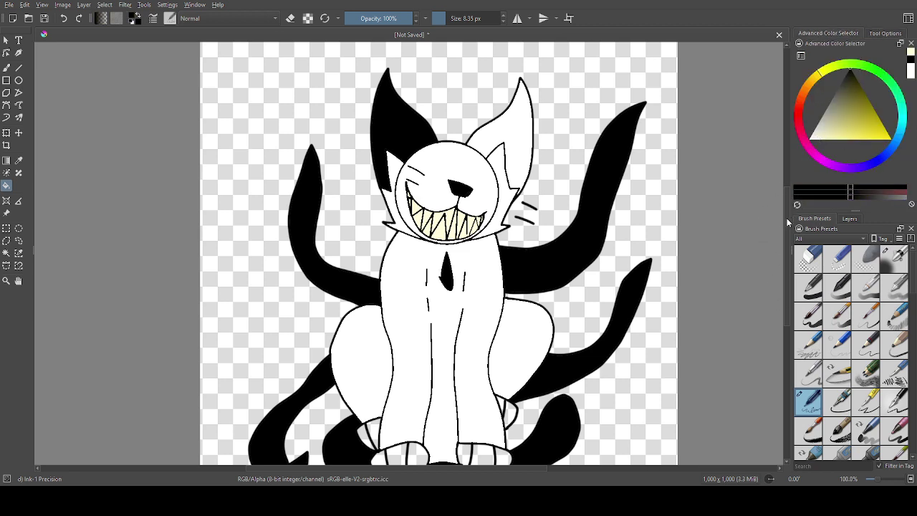
drag(786, 221, 791, 249)
click(482, 378)
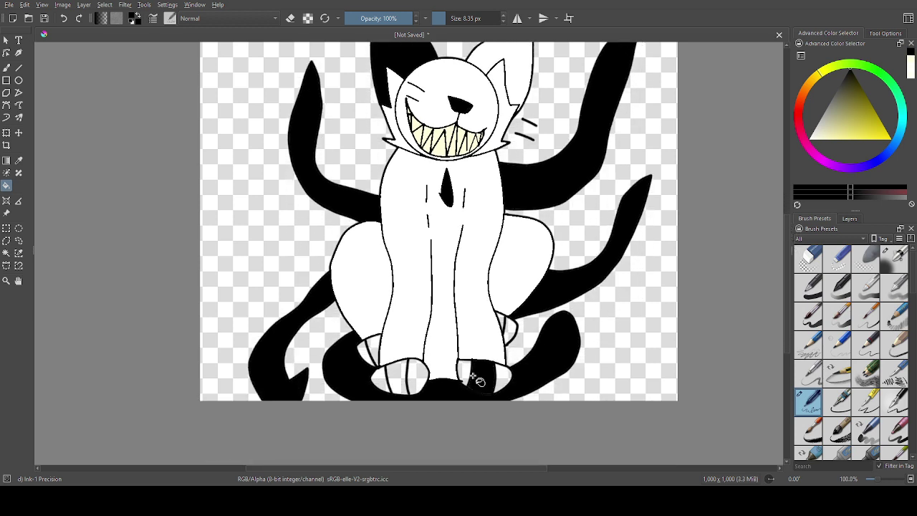
click(467, 372)
click(502, 378)
click(419, 378)
click(414, 374)
click(396, 376)
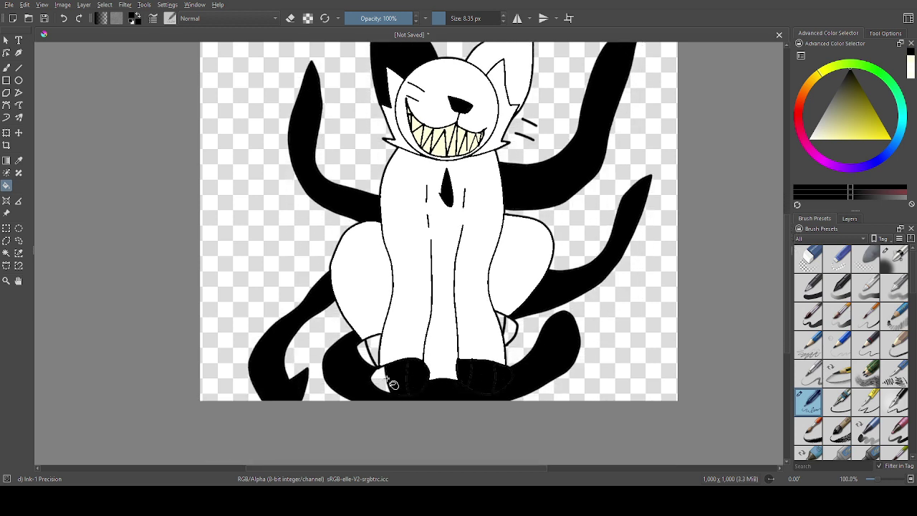
click(387, 385)
click(384, 384)
Fill the left and right hind paws with black.
click(372, 352)
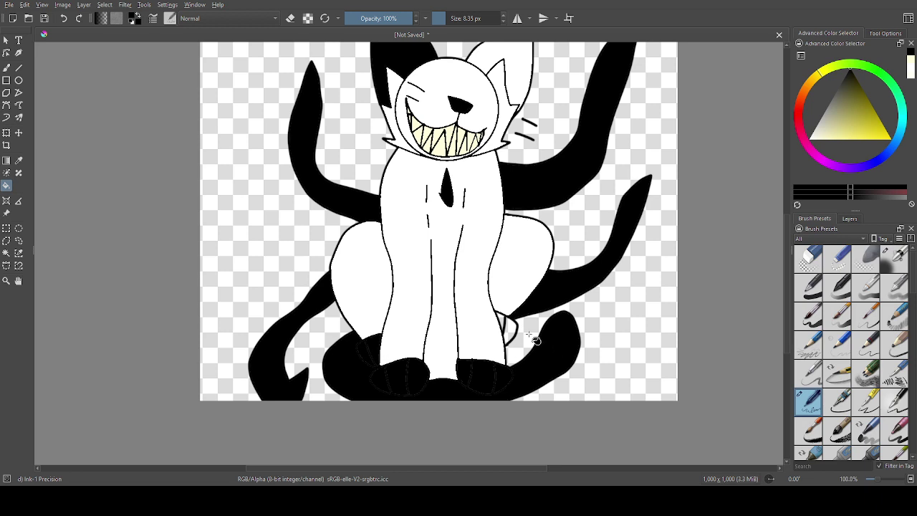
click(508, 328)
click(499, 320)
Undo the black fills on the front and hind paws.
key(ctrl+z)
key(ctrl+z)
key(ctrl+z)
key(ctrl+z)
key(ctrl+z)
key(ctrl+z)
key(ctrl+z)
key(ctrl+z)
key(ctrl+z)
key(ctrl+z)
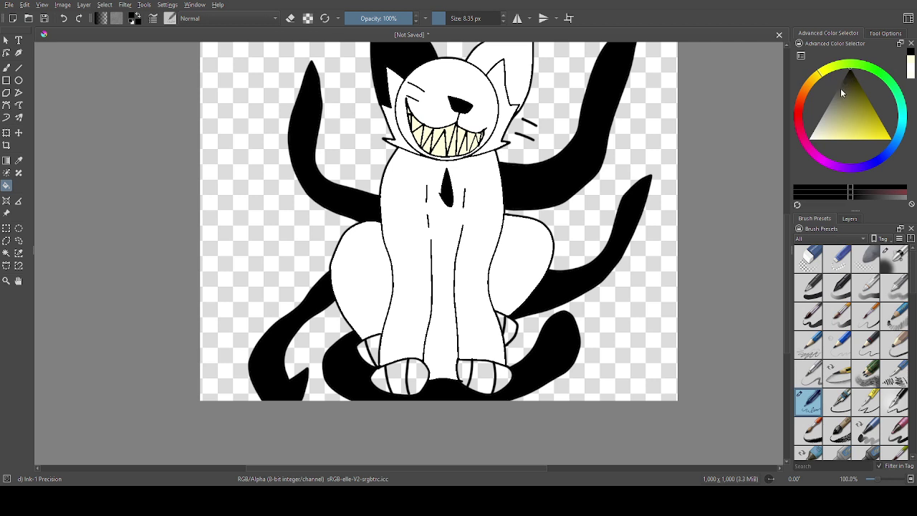
Choose a very dark grey and fill all toe sections of both front paws with it.
drag(842, 91, 841, 82)
click(463, 369)
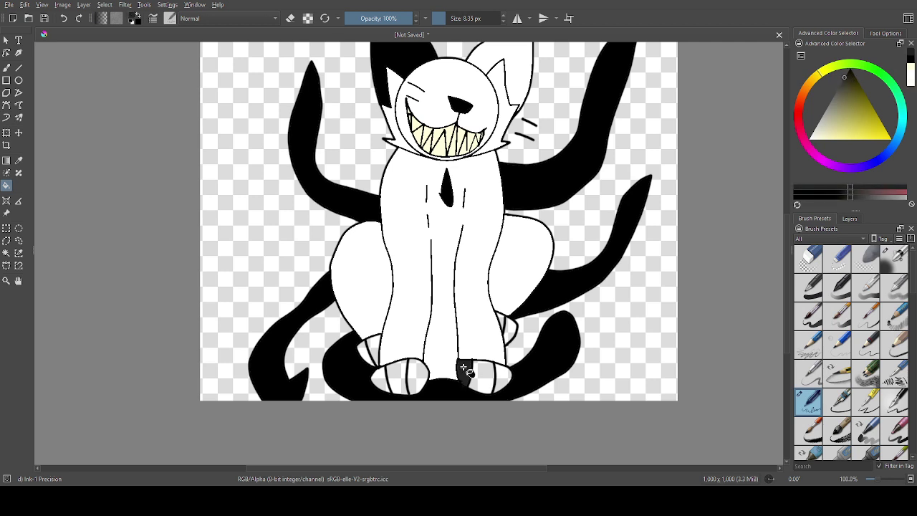
click(484, 372)
click(506, 377)
click(417, 375)
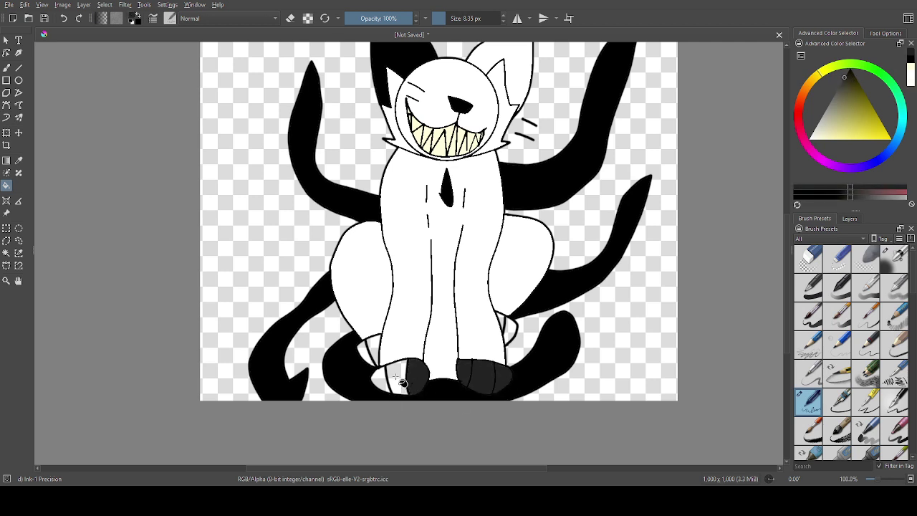
click(398, 377)
click(381, 377)
Fill the toe sections of both hind paws with the same dark grey.
click(374, 348)
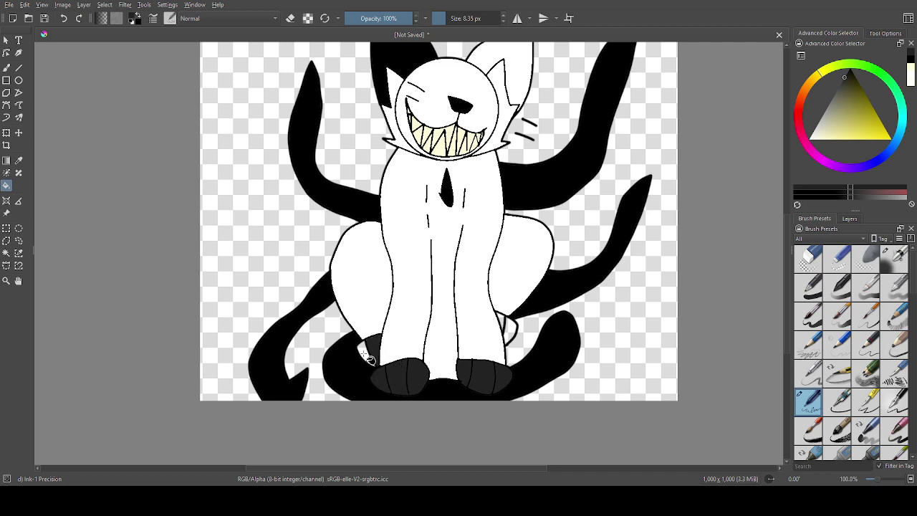
click(366, 354)
click(505, 321)
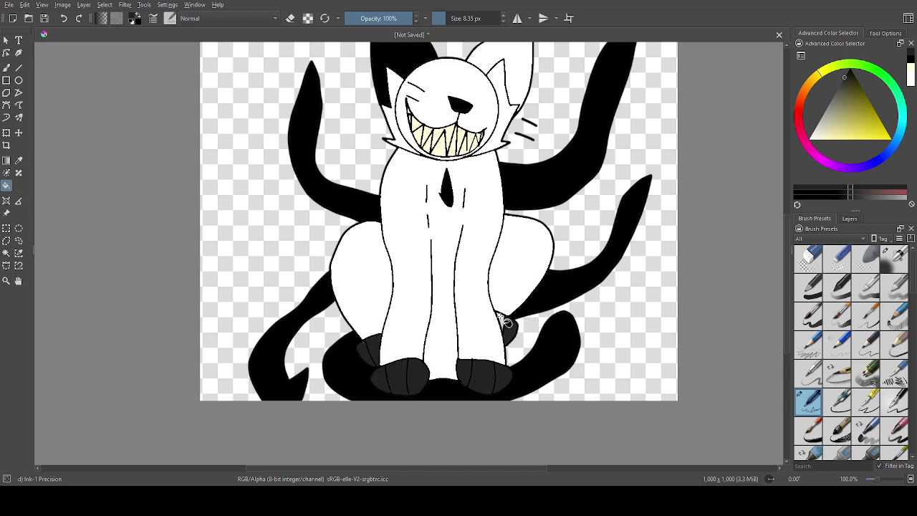
Add a new paint layer beneath the Background layer and fill it with bright red.
mouse_move(786, 233)
mouse_down()
mouse_move(788, 199)
mouse_move(787, 222)
mouse_up()
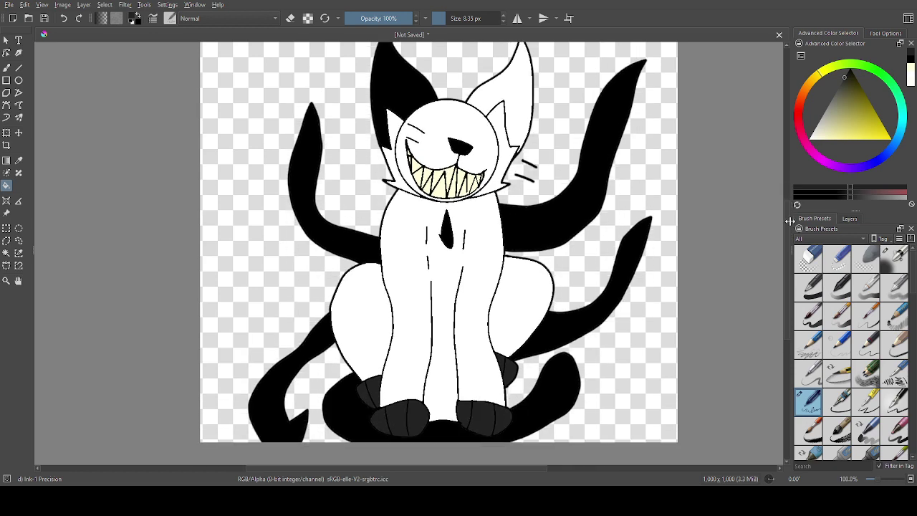
click(851, 219)
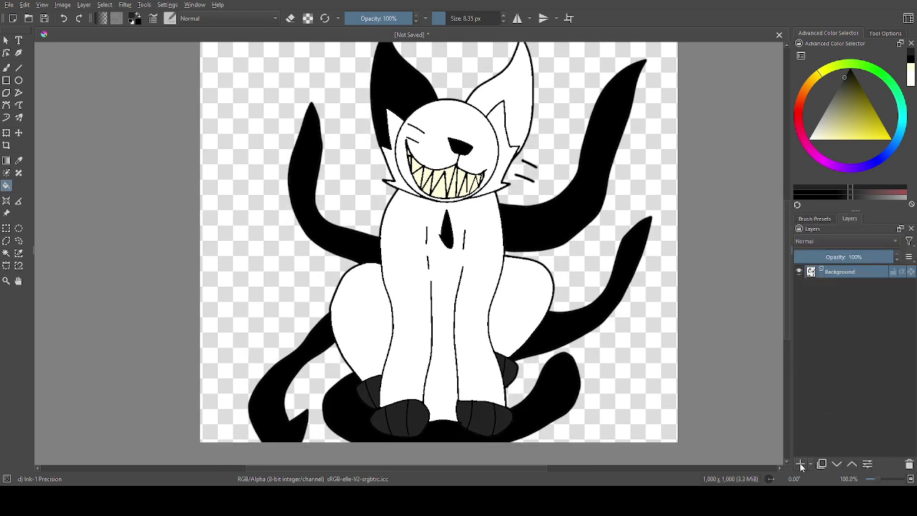
click(800, 464)
click(836, 464)
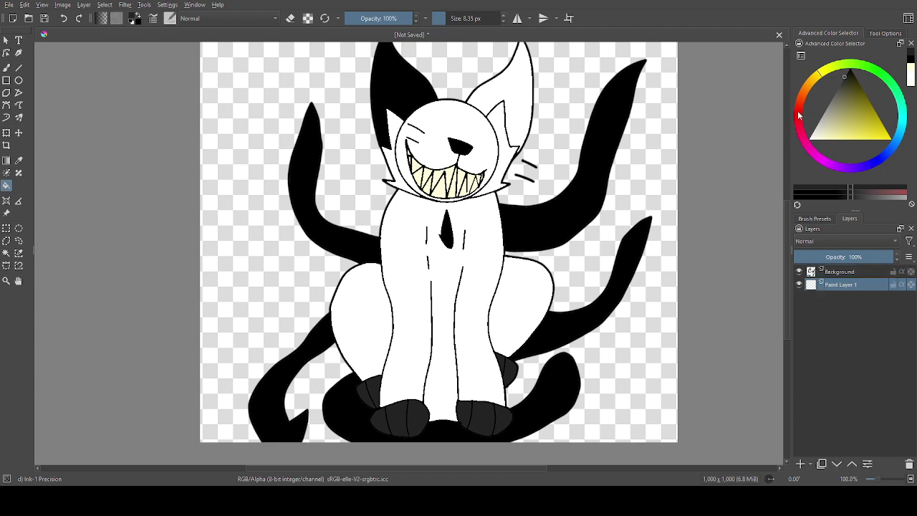
click(800, 116)
click(663, 158)
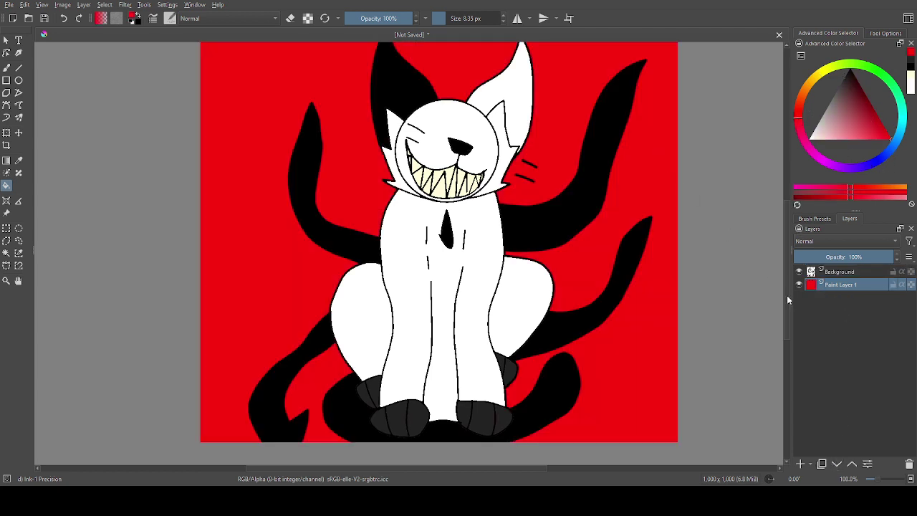
drag(788, 300, 783, 261)
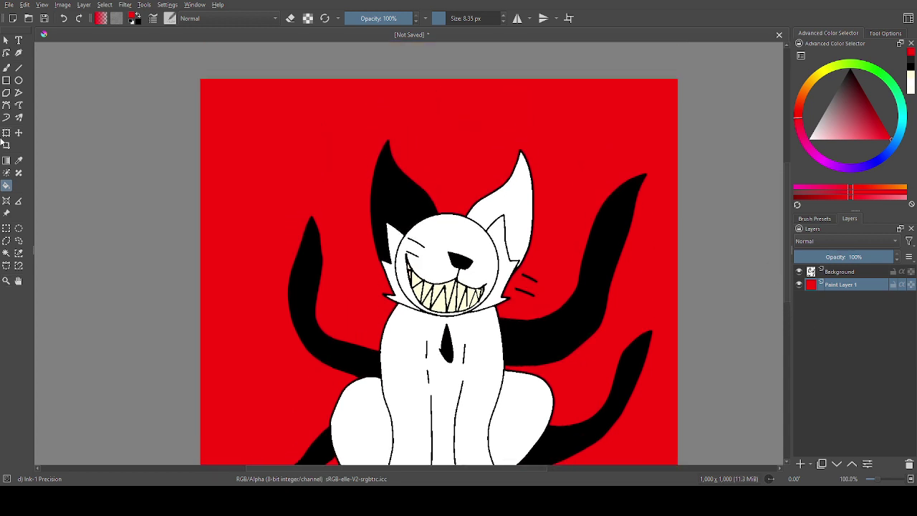
click(6, 67)
key(d)
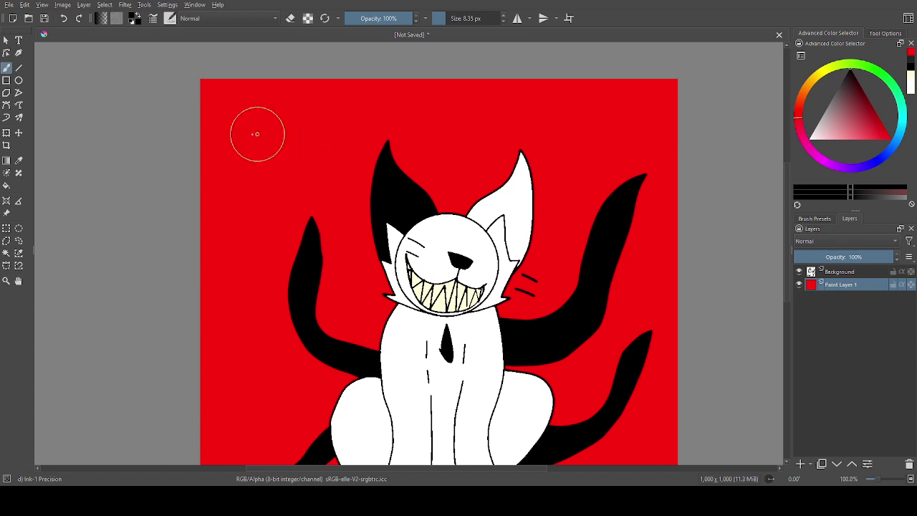
mouse_move(242, 131)
mouse_down()
mouse_move(255, 96)
mouse_move(273, 136)
mouse_move(332, 120)
mouse_move(308, 115)
mouse_move(325, 112)
mouse_up()
key(ctrl+z)
key(ctrl+z)
key(ctrl+z)
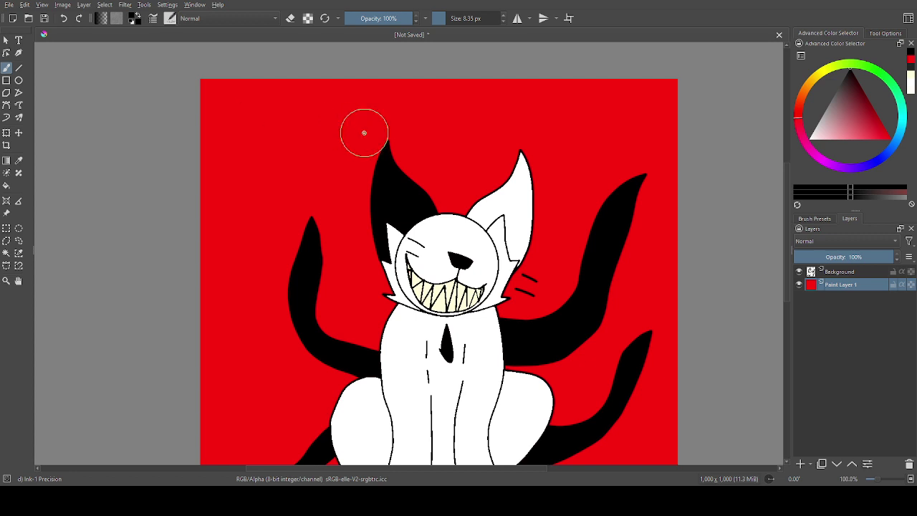
Set the canvas zoom to 95% and bring the whole creature into view.
drag(789, 186, 792, 215)
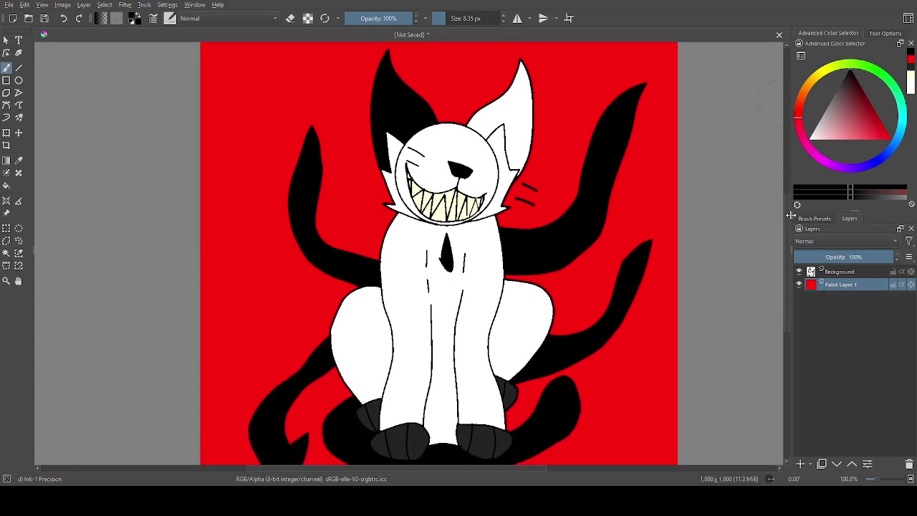
click(851, 480)
text(95)
key(Return)
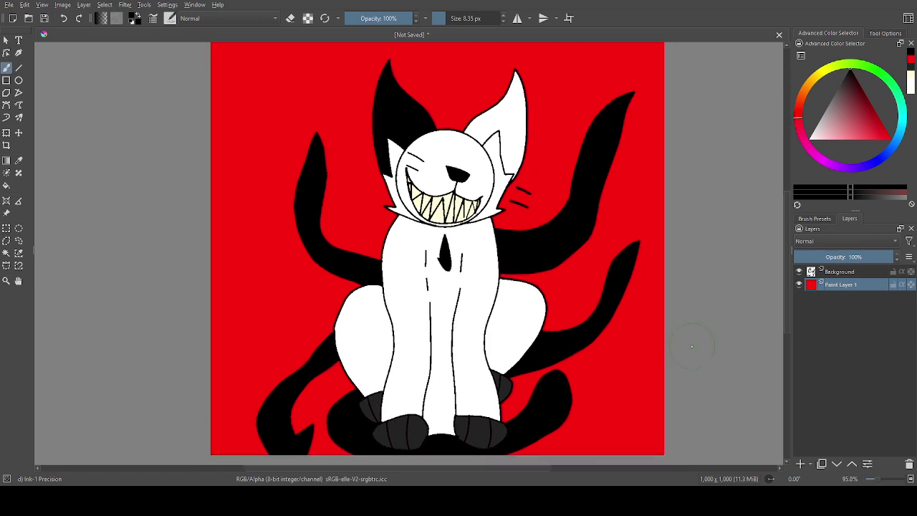